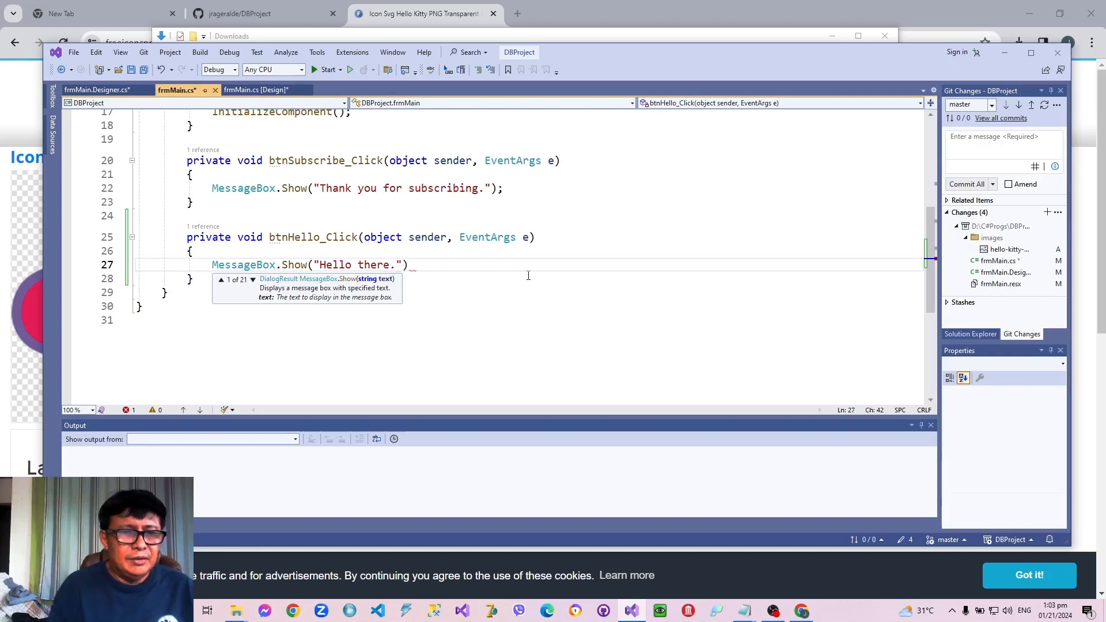
Complete the MessageBox.Show("Hello there."); statement in the btnHello_Click handler and save all files.
{"action": "type", "text": ");"}
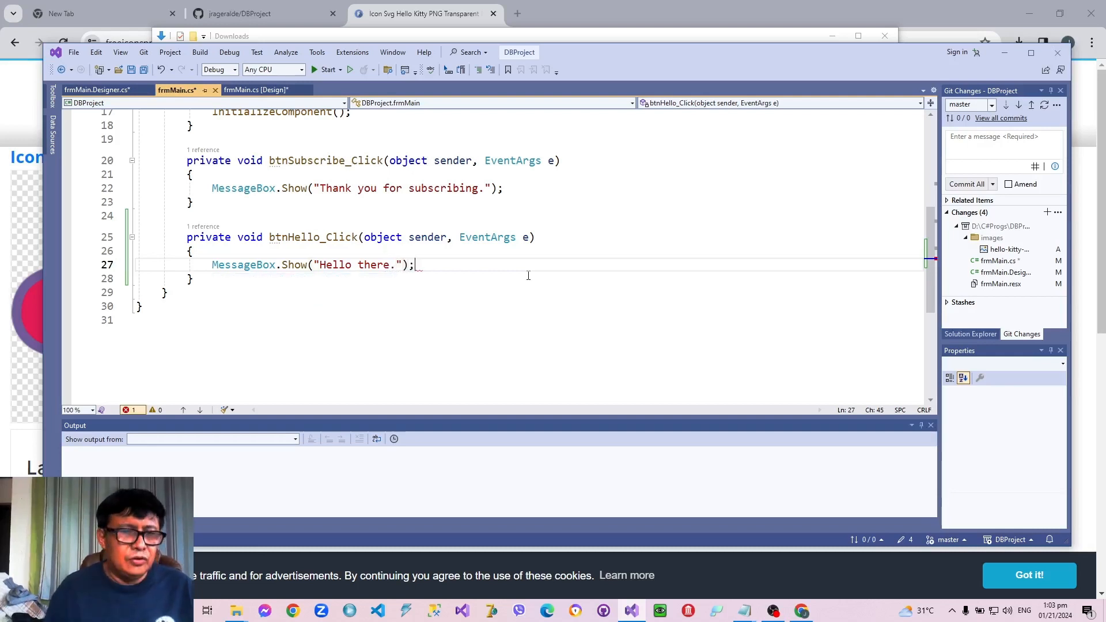
{"action": "left_click", "coordinate": [145, 72]}
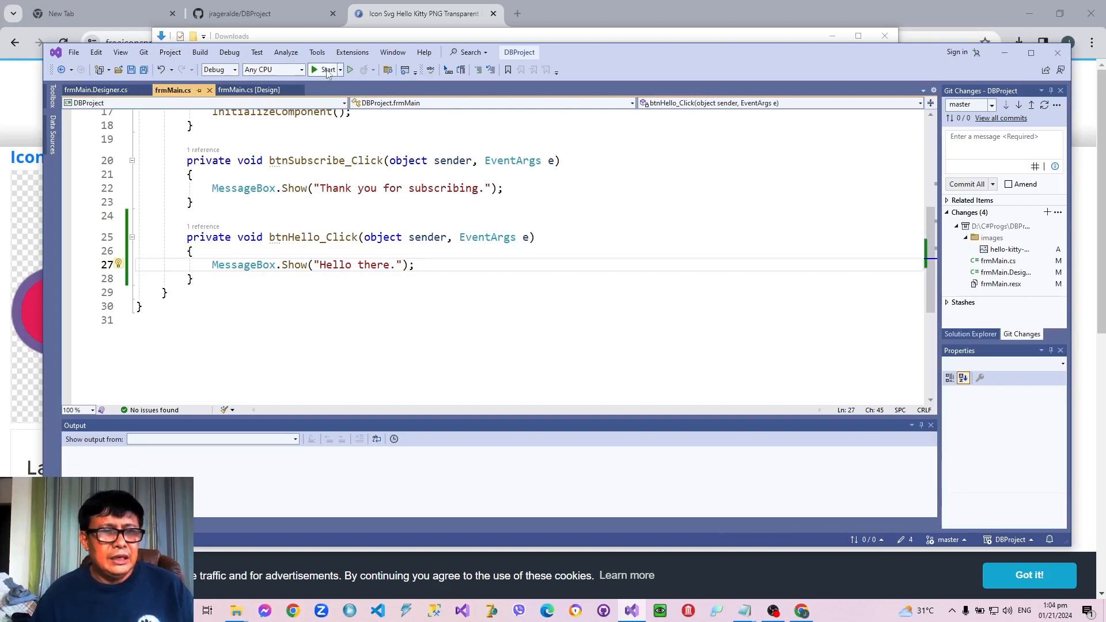
Run the project, test the Say Hello and Subscribe buttons, dismiss their message boxes, and close the Main Form.
{"action": "left_click", "coordinate": [327, 69]}
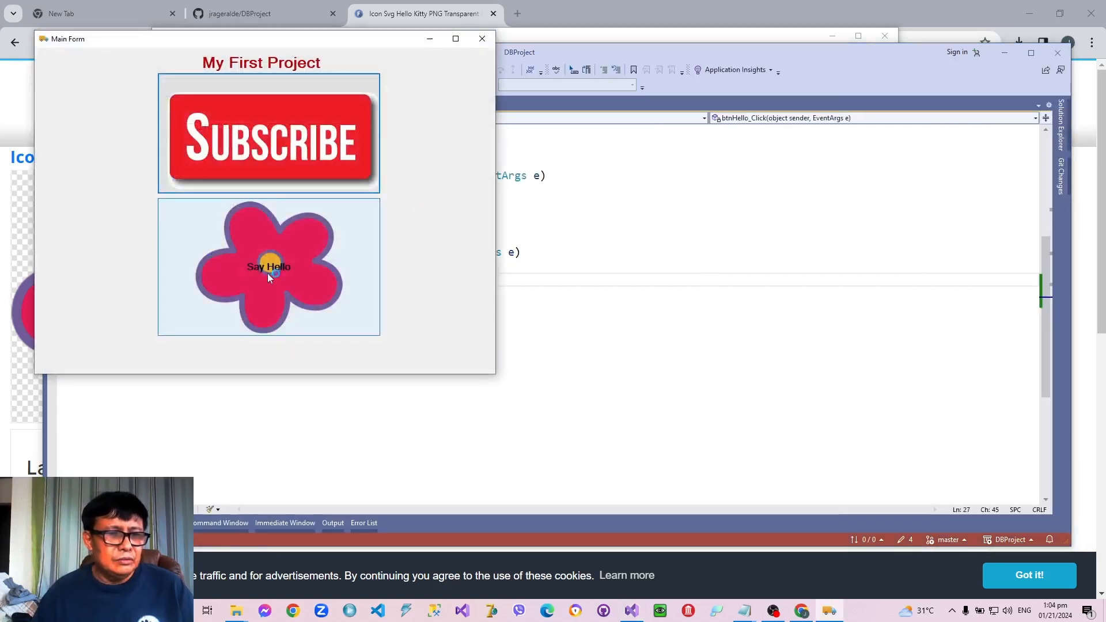
{"action": "left_click", "coordinate": [268, 276]}
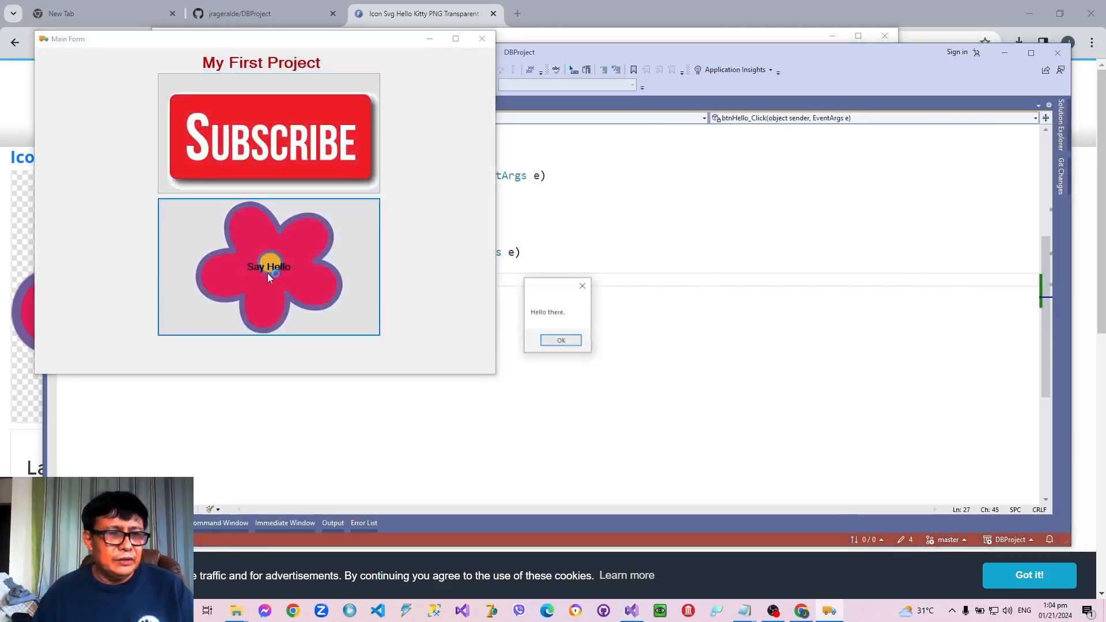
{"action": "left_click", "coordinate": [565, 341]}
{"action": "left_click", "coordinate": [235, 118]}
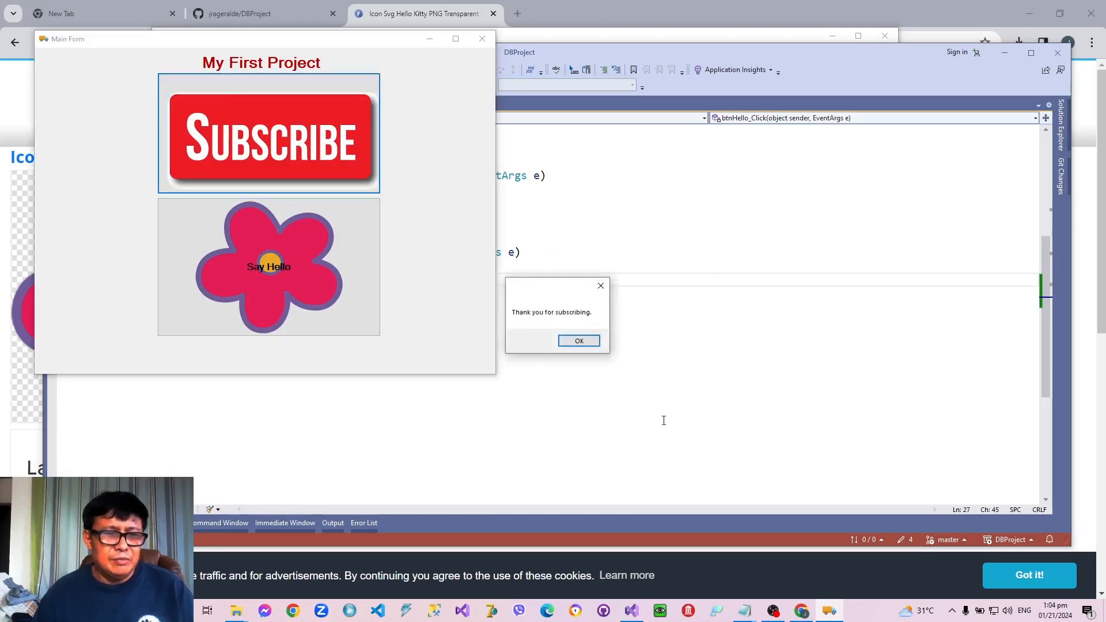
{"action": "left_click", "coordinate": [579, 340]}
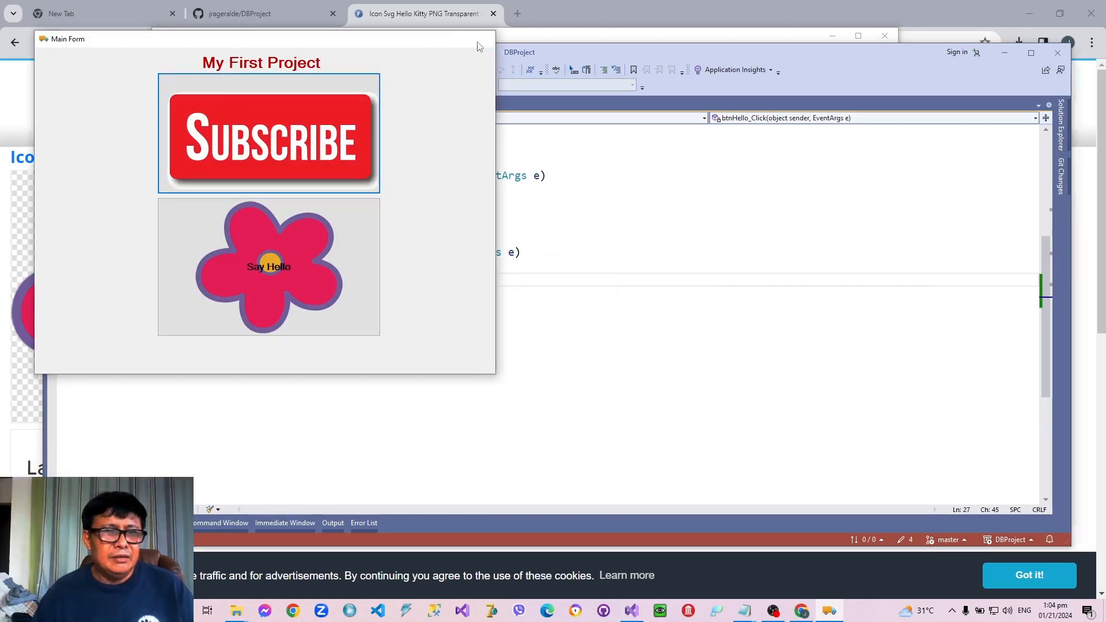
{"action": "left_click", "coordinate": [478, 40]}
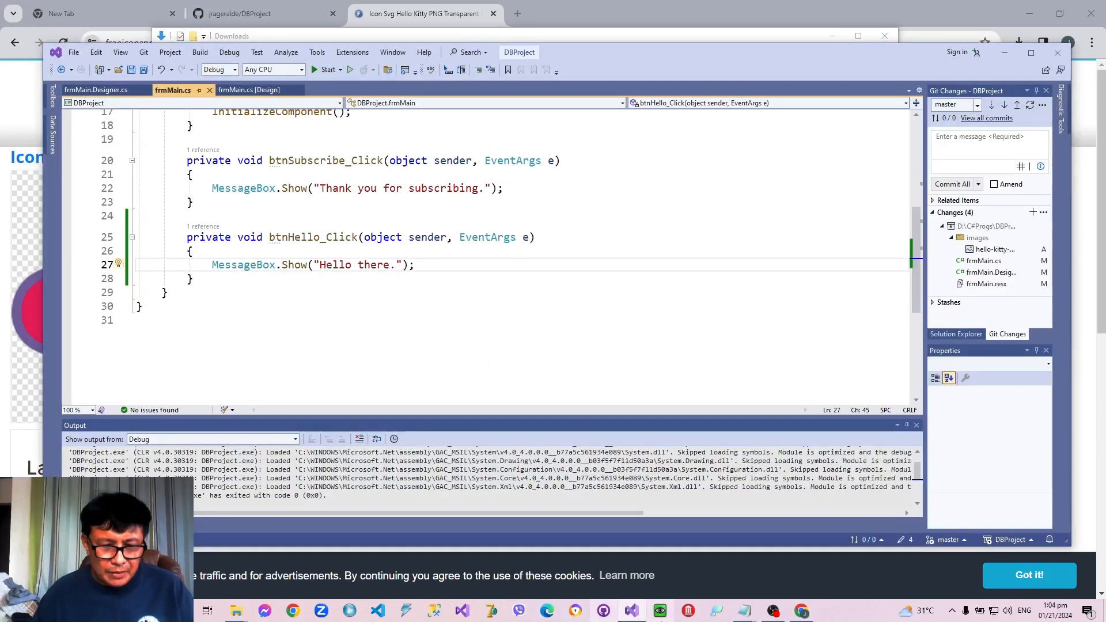
{"action": "left_click", "coordinate": [632, 612]}
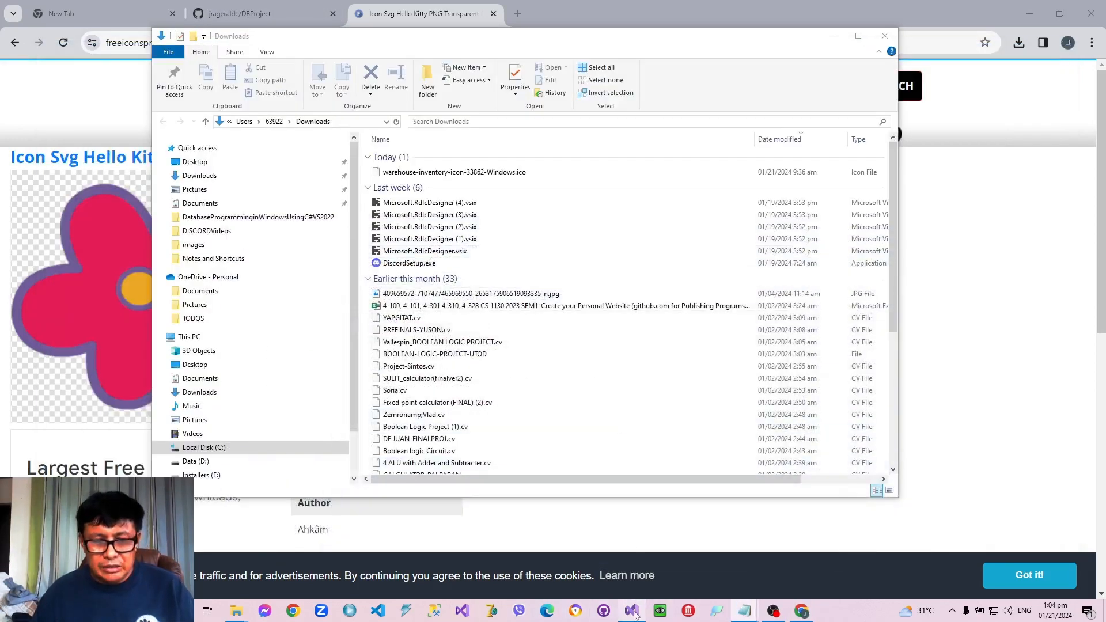
{"action": "left_click", "coordinate": [632, 611]}
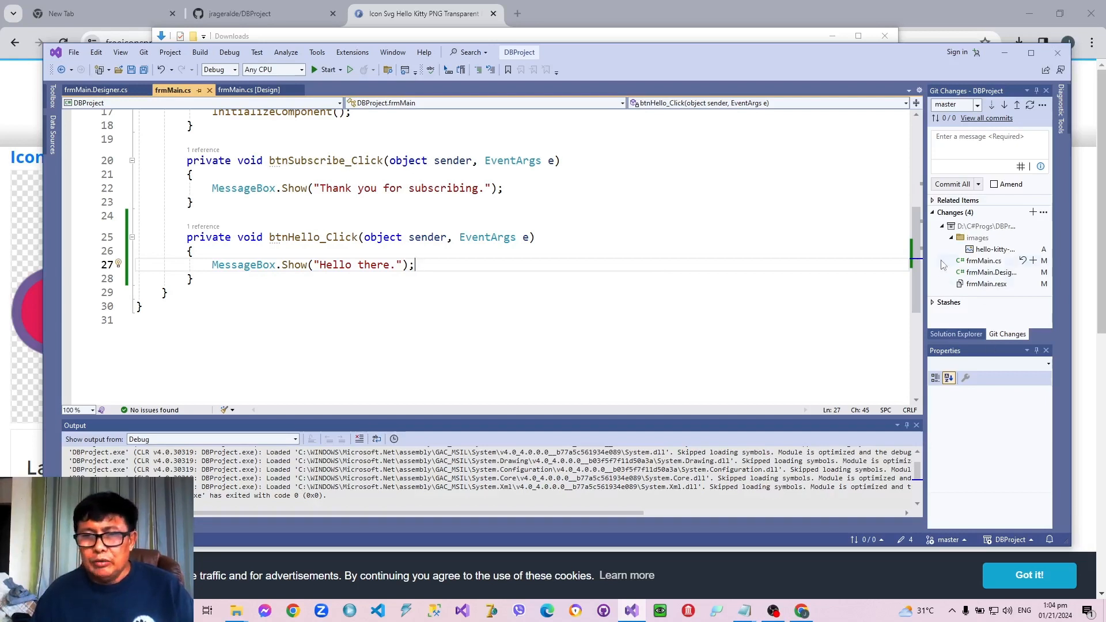
Start a Git Commit or Stash for the DBProject project with the commit message "Added a button and image".
{"action": "left_click", "coordinate": [962, 335]}
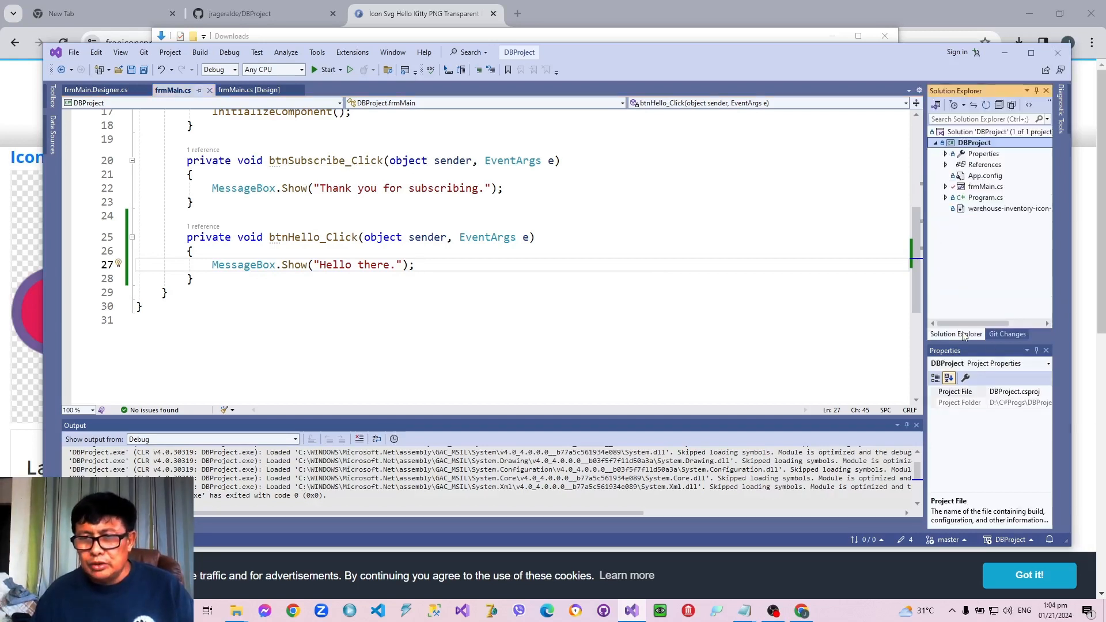
{"action": "right_click", "coordinate": [959, 145]}
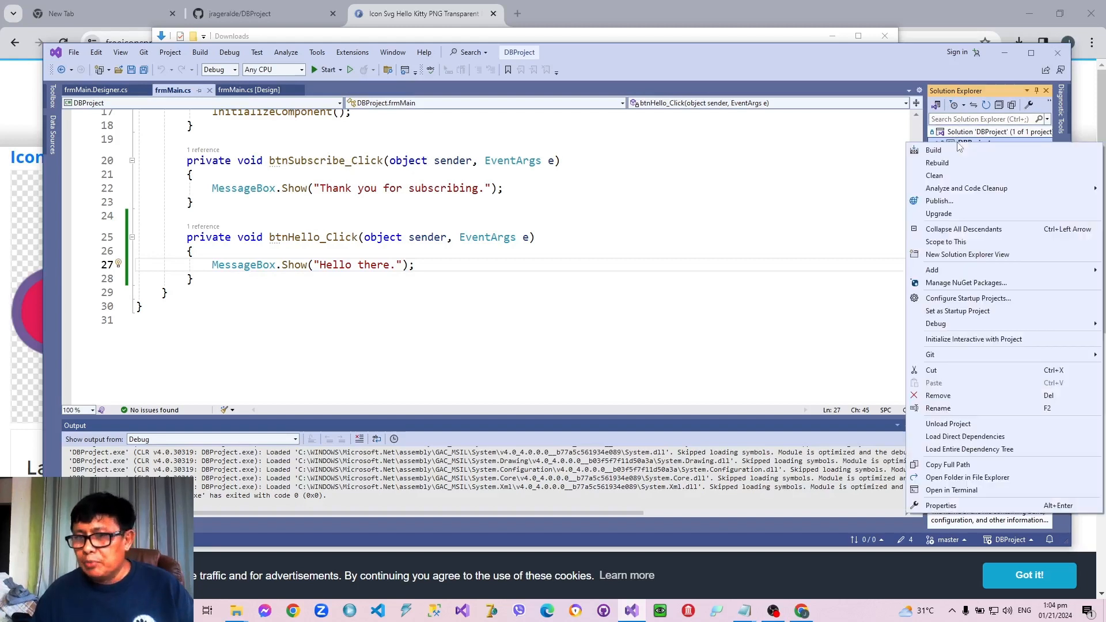
{"action": "mouse_move", "coordinate": [944, 357]}
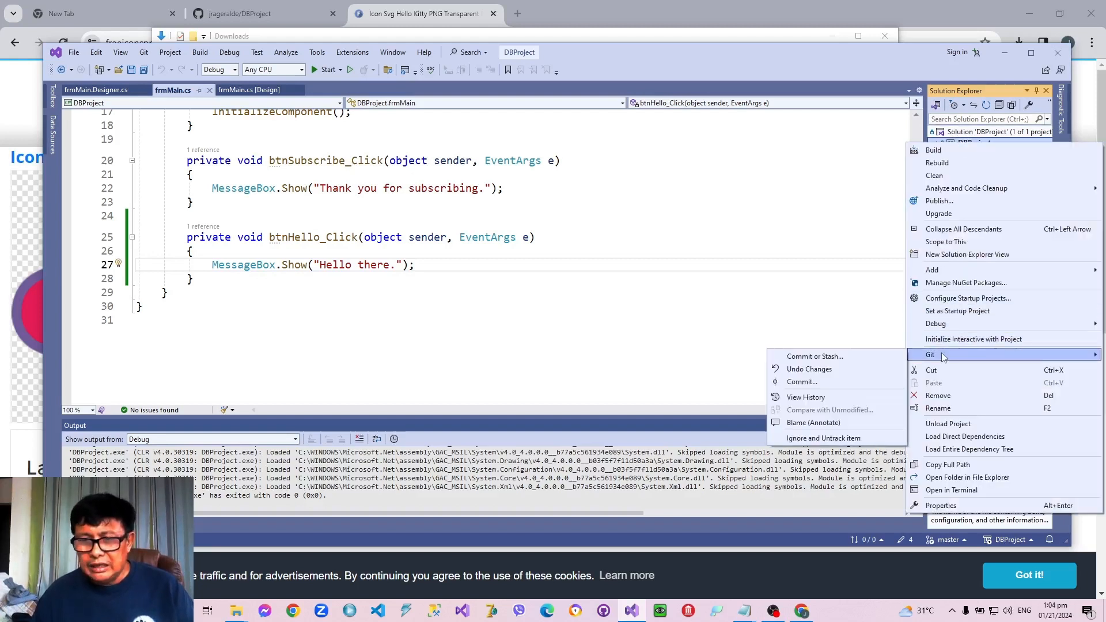
{"action": "left_click", "coordinate": [832, 356]}
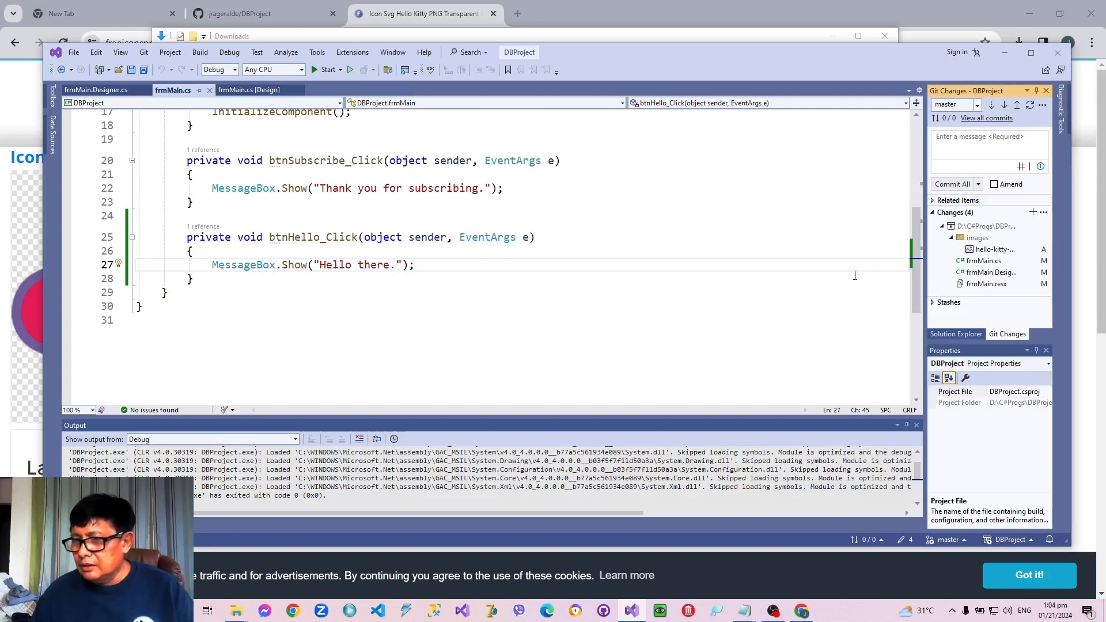
{"action": "left_click", "coordinate": [954, 141]}
{"action": "type", "text": "Added a button and"}
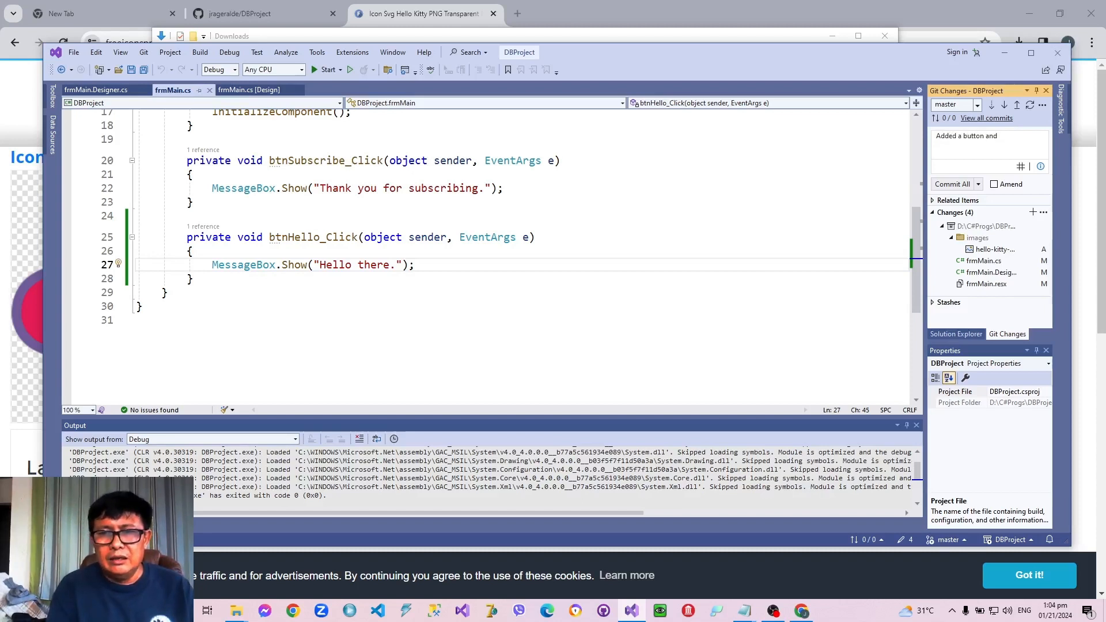
{"action": "type", "text": " image"}
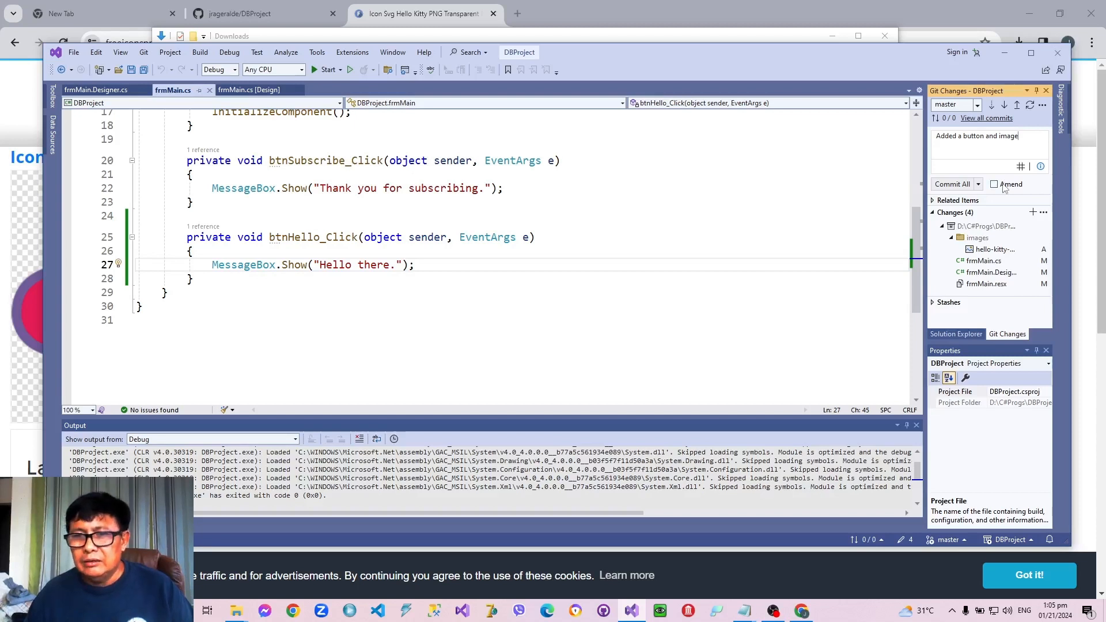
{"action": "left_click", "coordinate": [1043, 213]}
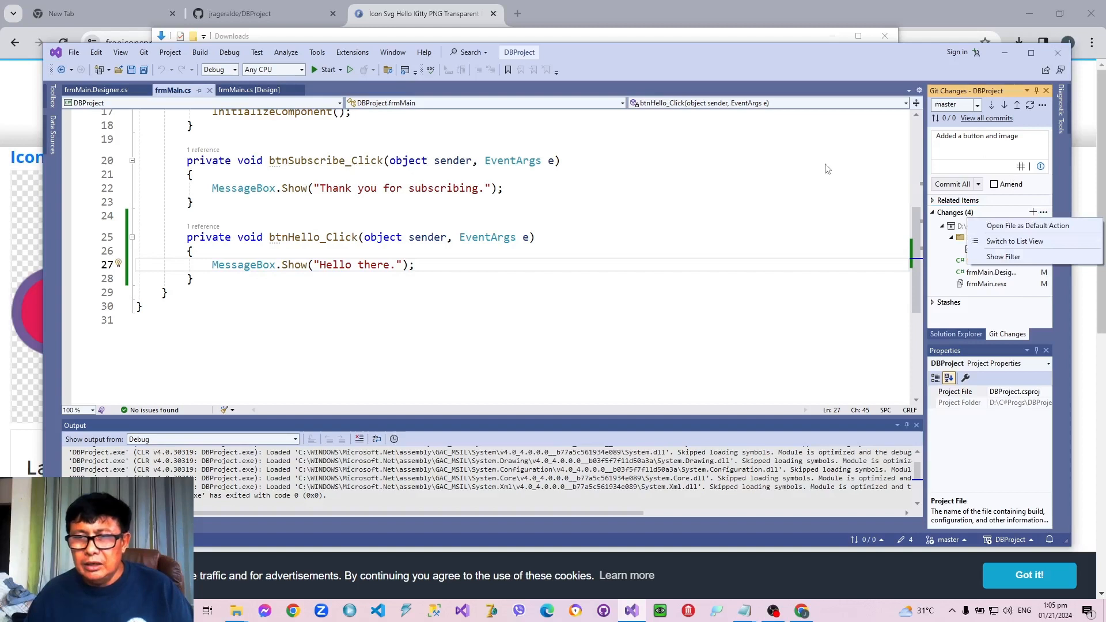
{"action": "left_click", "coordinate": [946, 334]}
{"action": "right_click", "coordinate": [983, 144]}
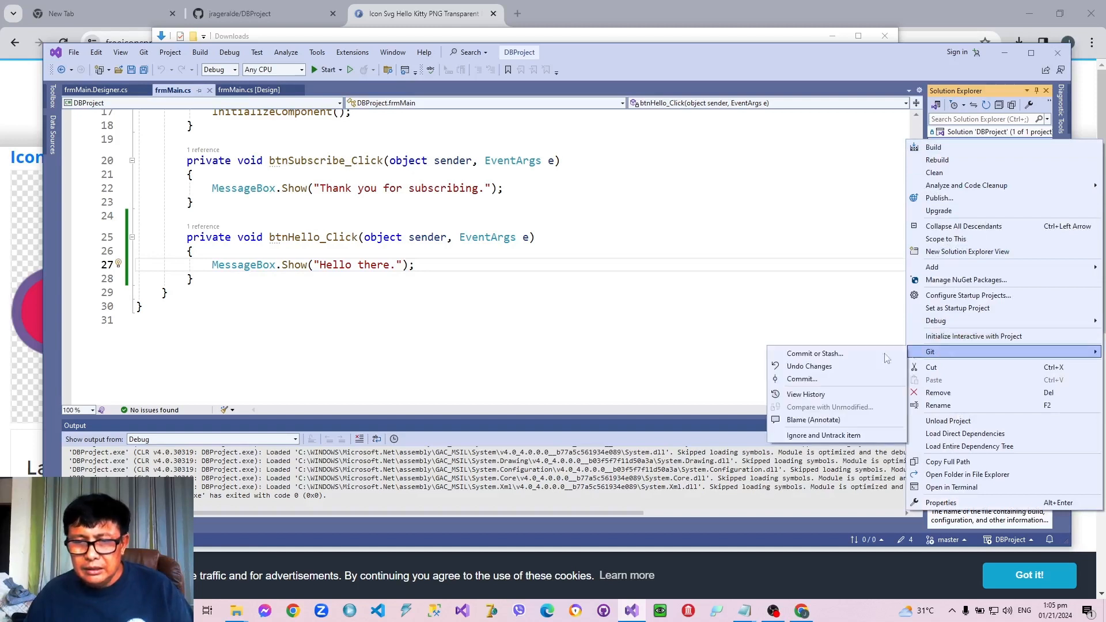
{"action": "left_click", "coordinate": [827, 353]}
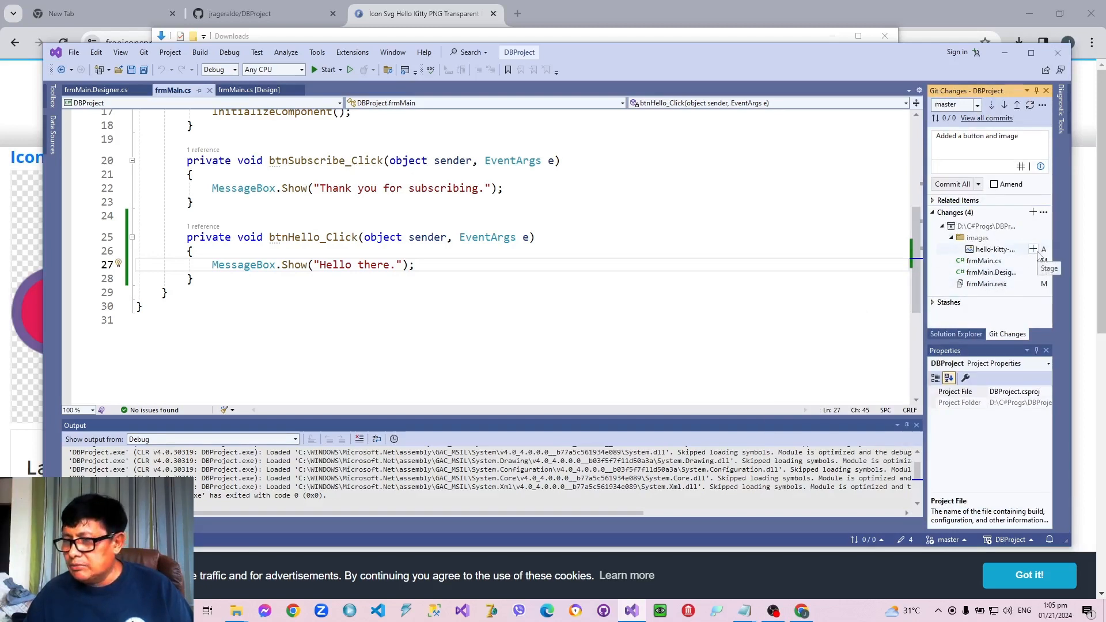
Stage and commit all changes on the master branch with Commit Staged, and push the commit to the remote repository.
{"action": "left_click", "coordinate": [1032, 213]}
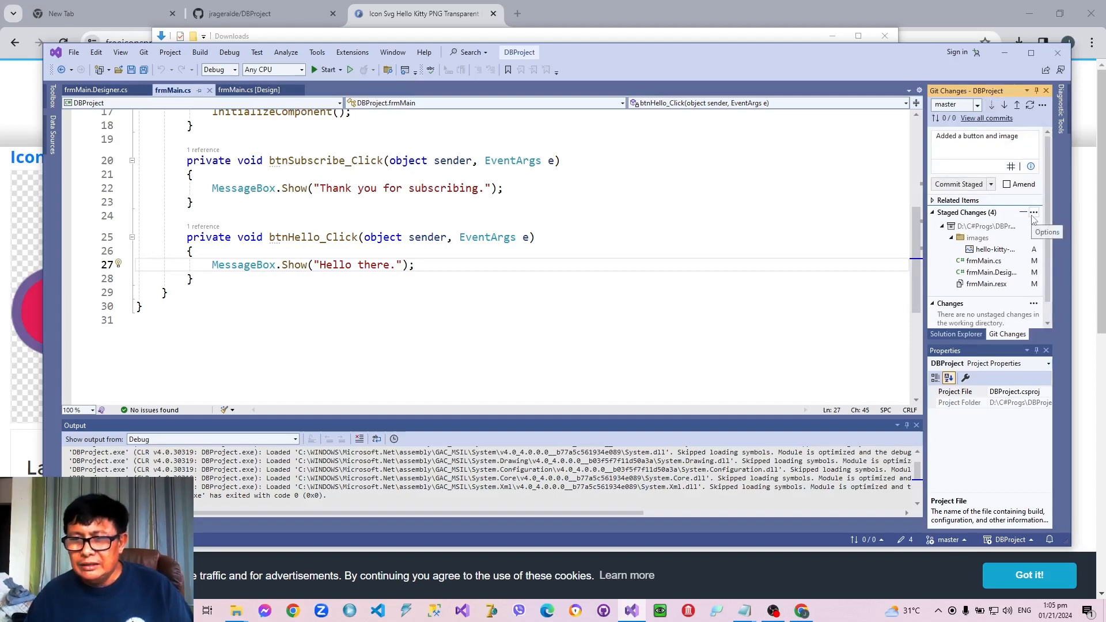
{"action": "left_click", "coordinate": [991, 184]}
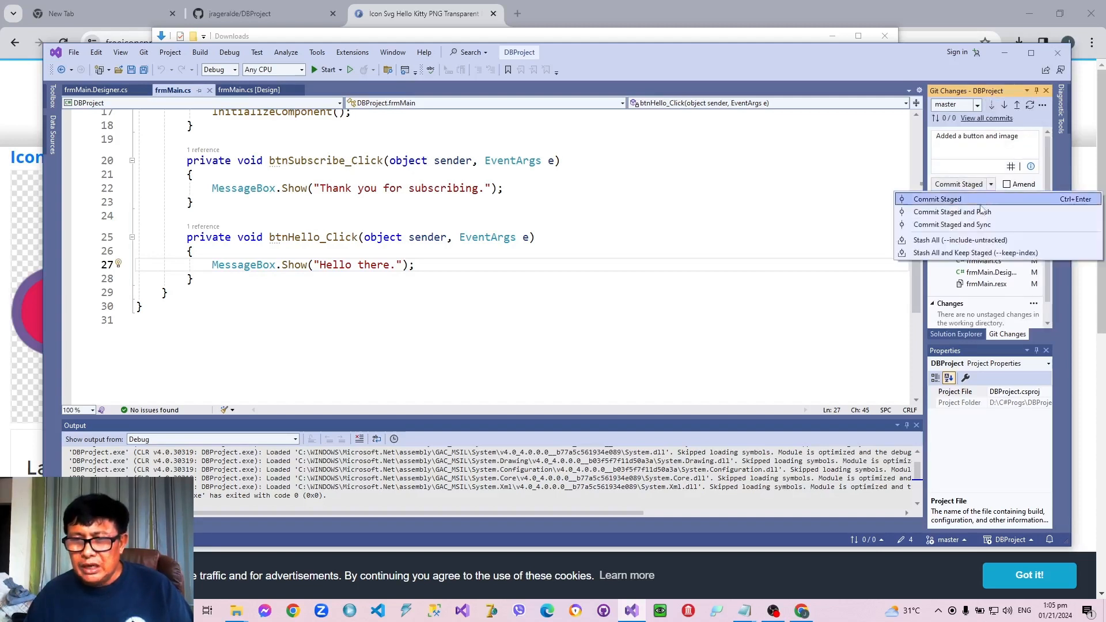
{"action": "left_click", "coordinate": [968, 200]}
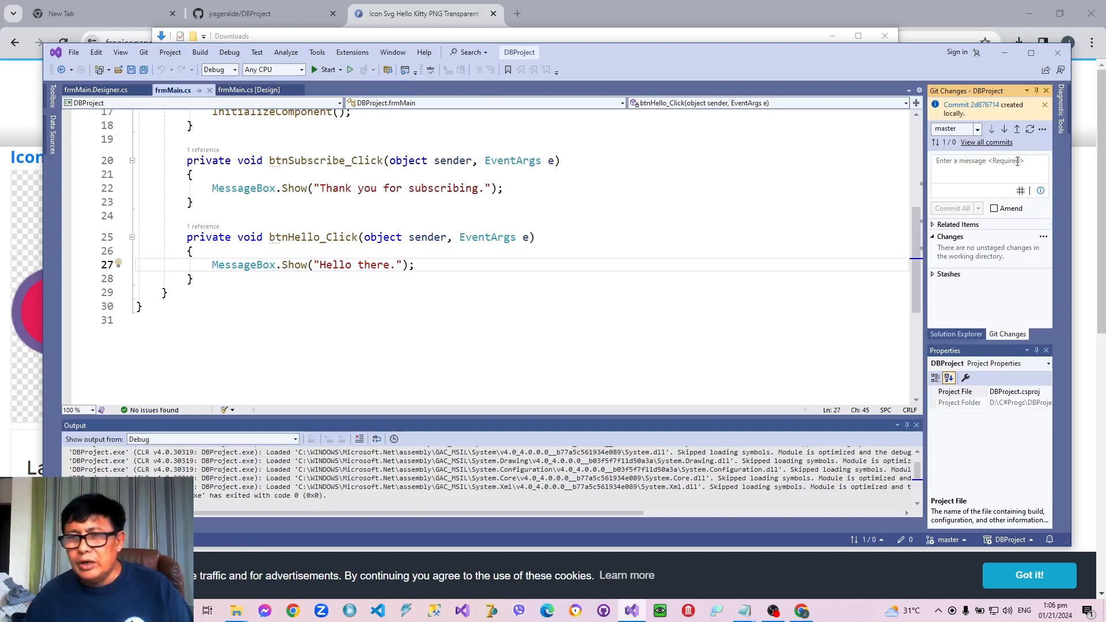
{"action": "left_click", "coordinate": [1017, 129]}
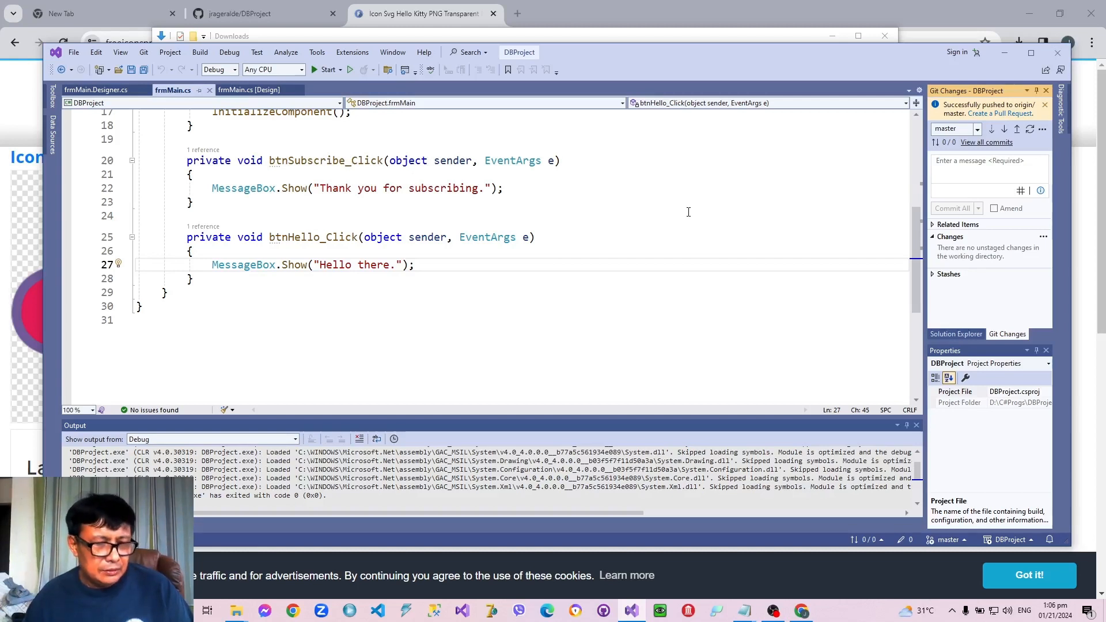
Switch to Chrome and reload the DBProject repository page on GitHub.
{"action": "left_click", "coordinate": [1030, 575]}
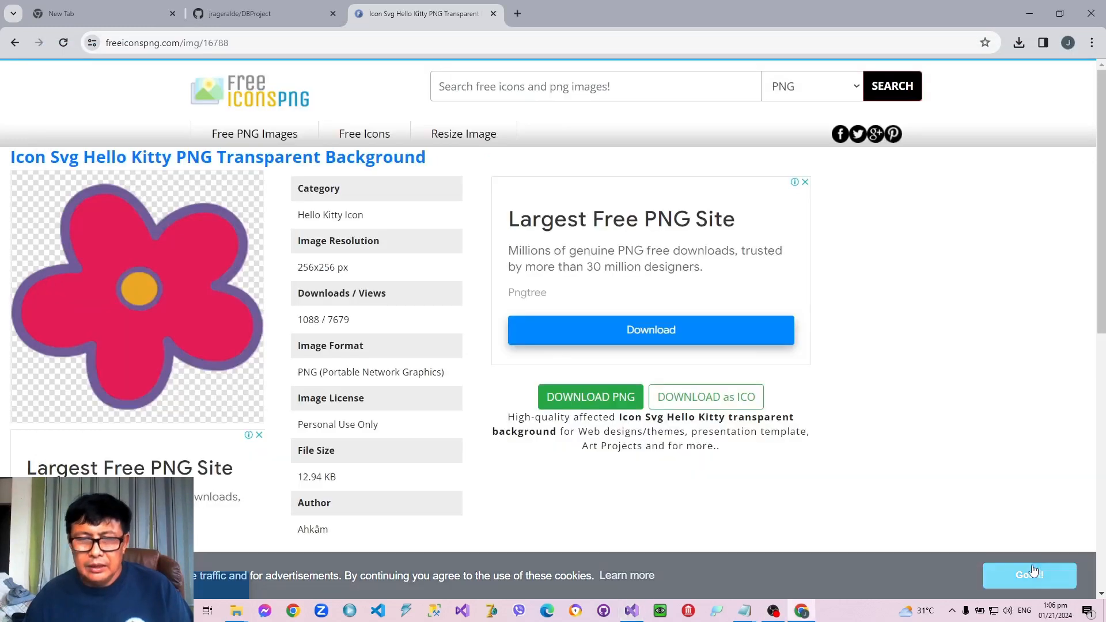
{"action": "left_click", "coordinate": [248, 13]}
{"action": "left_click", "coordinate": [62, 44]}
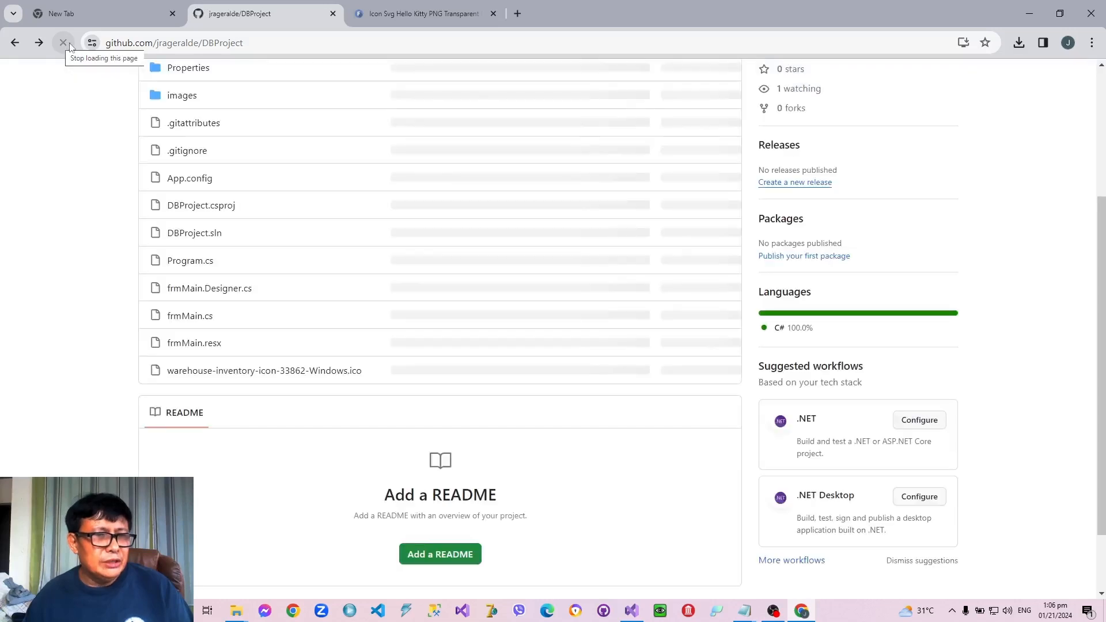
Open frmMain.Designer.cs in the repository and highlight the btnHello button declaration near the end of the file.
{"action": "left_click", "coordinate": [234, 296]}
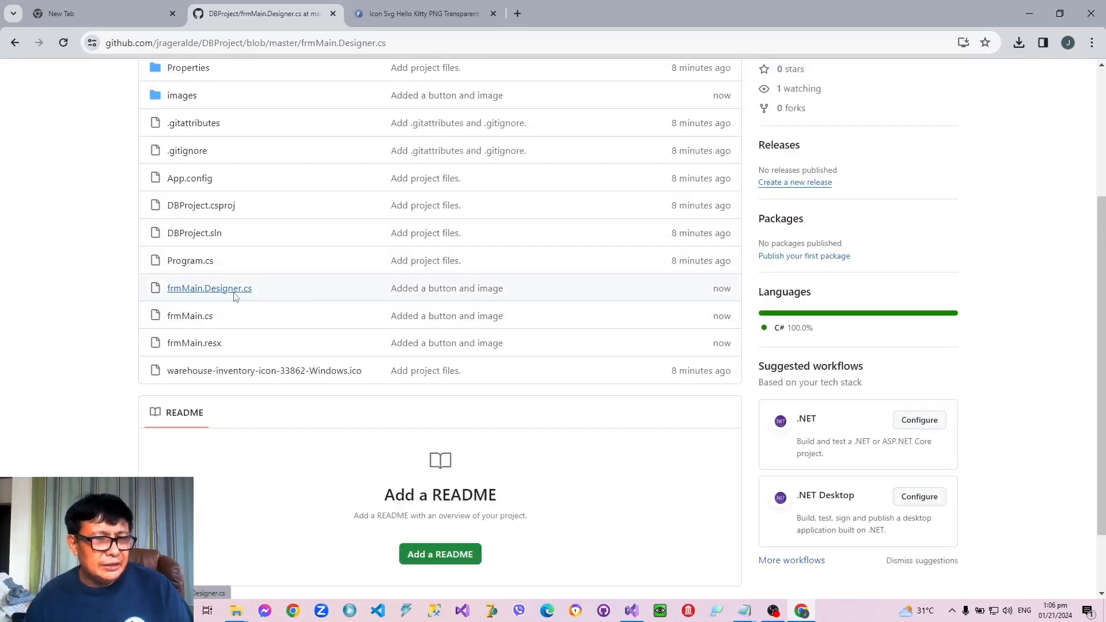
{"action": "scroll", "coordinate": [780, 395], "scroll_direction": "down", "scroll_amount": 15}
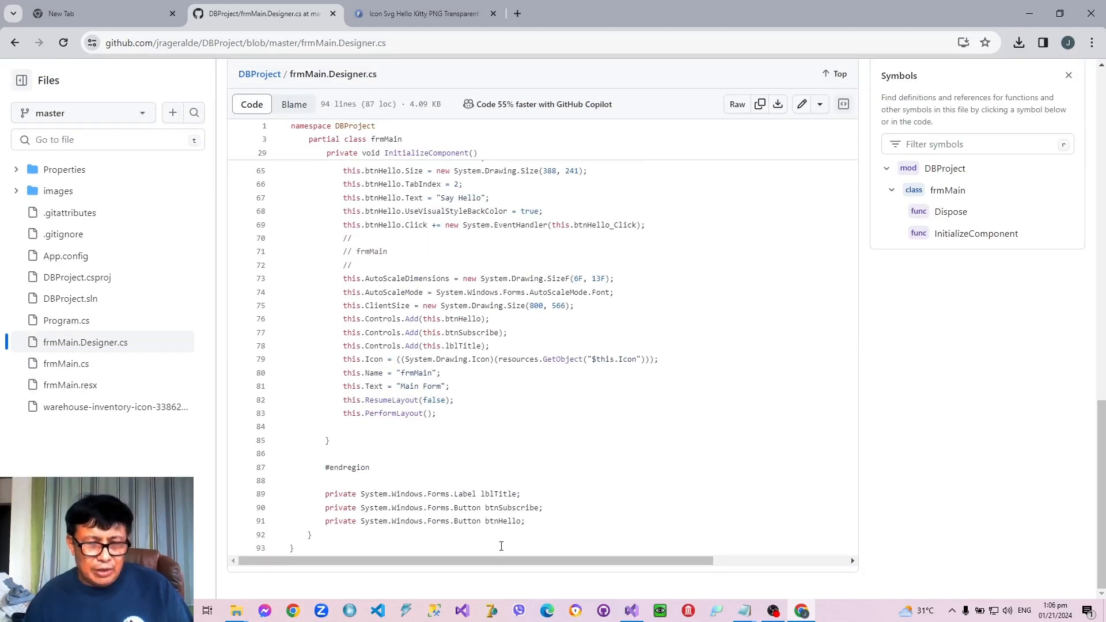
{"action": "left_click_drag", "start_coordinate": [526, 521], "coordinate": [410, 520]}
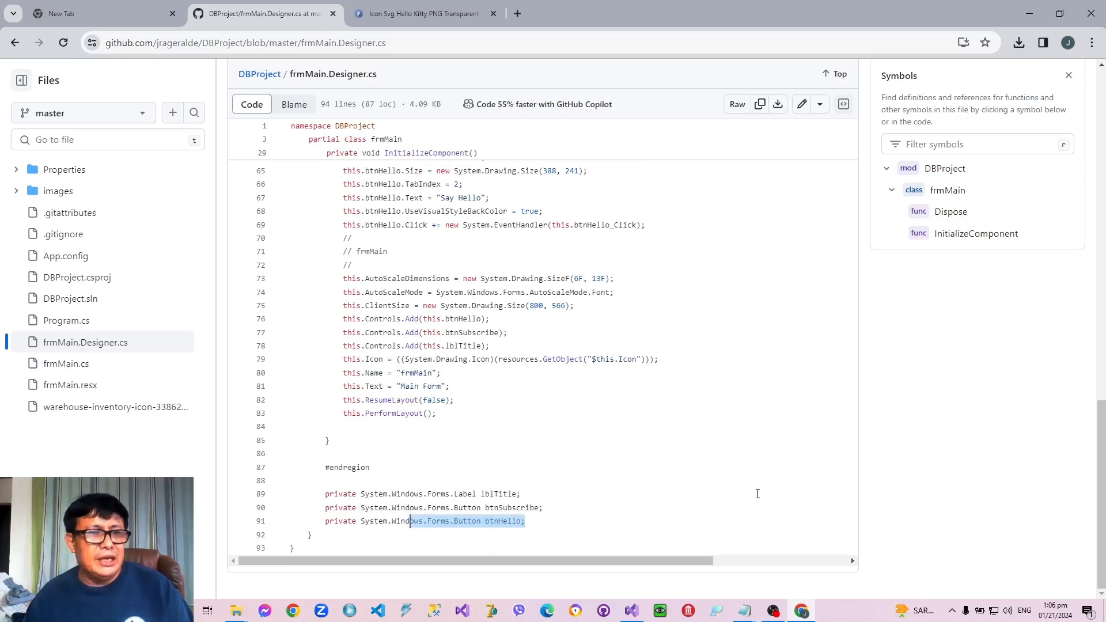
Return to the repository's file list and open the images folder to check the uploaded files.
{"action": "left_click", "coordinate": [15, 46]}
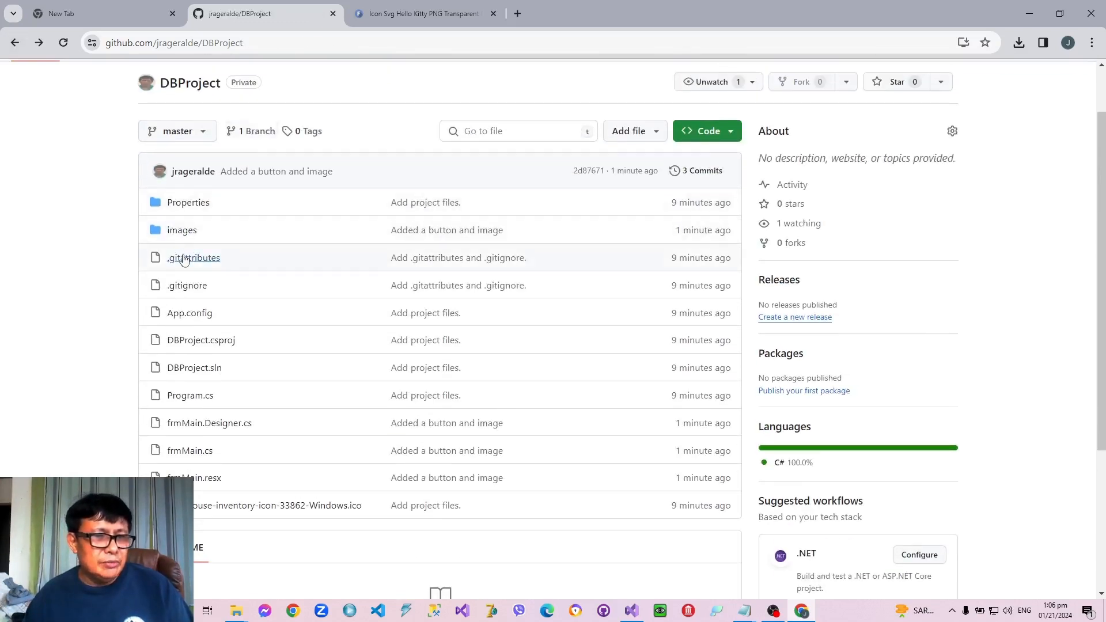
{"action": "left_click", "coordinate": [181, 230]}
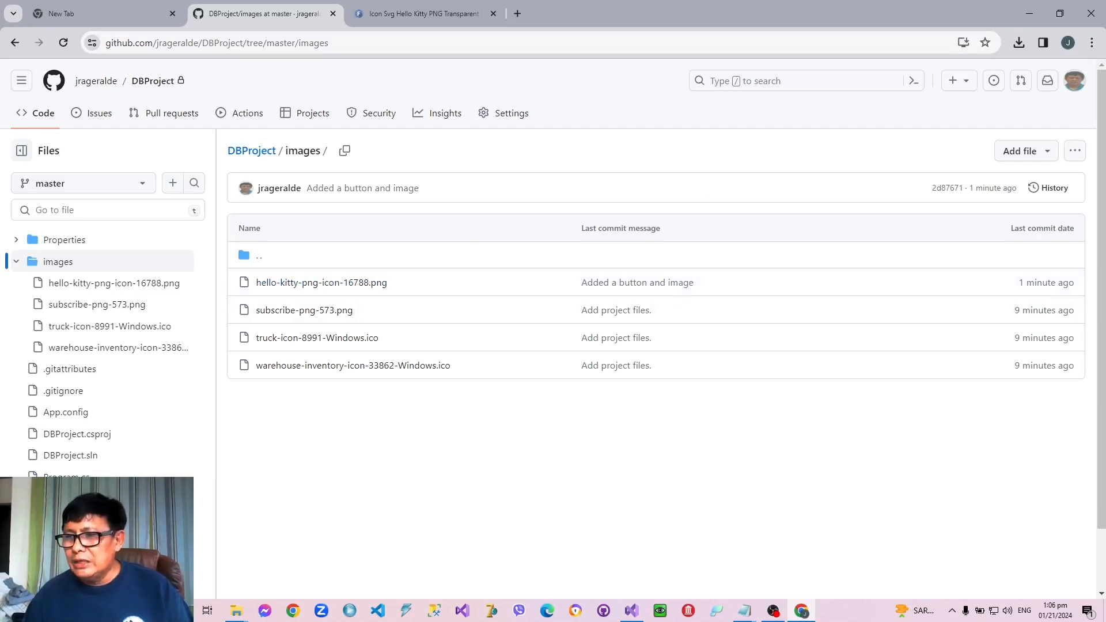
Switch to UseGit.txt in Notepad, insert "(Lower right Border of VS 2022)" after "Add to Source Control" in item 2.1, and save the file.
{"action": "left_click_drag", "start_coordinate": [1105, 55], "coordinate": [502, 47]}
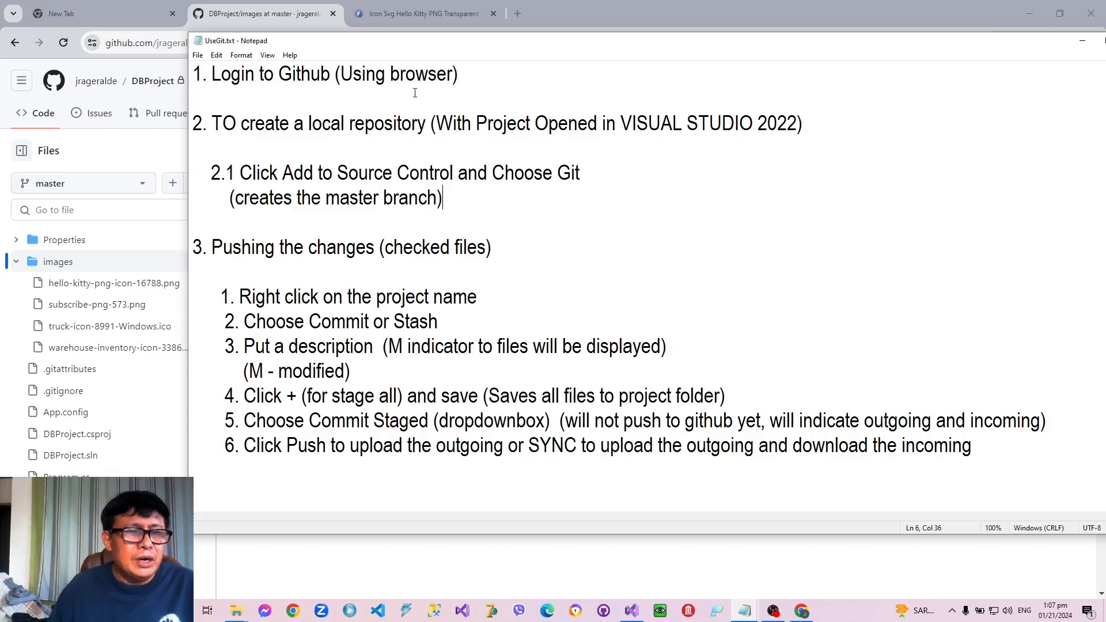
{"action": "left_click", "coordinate": [457, 176]}
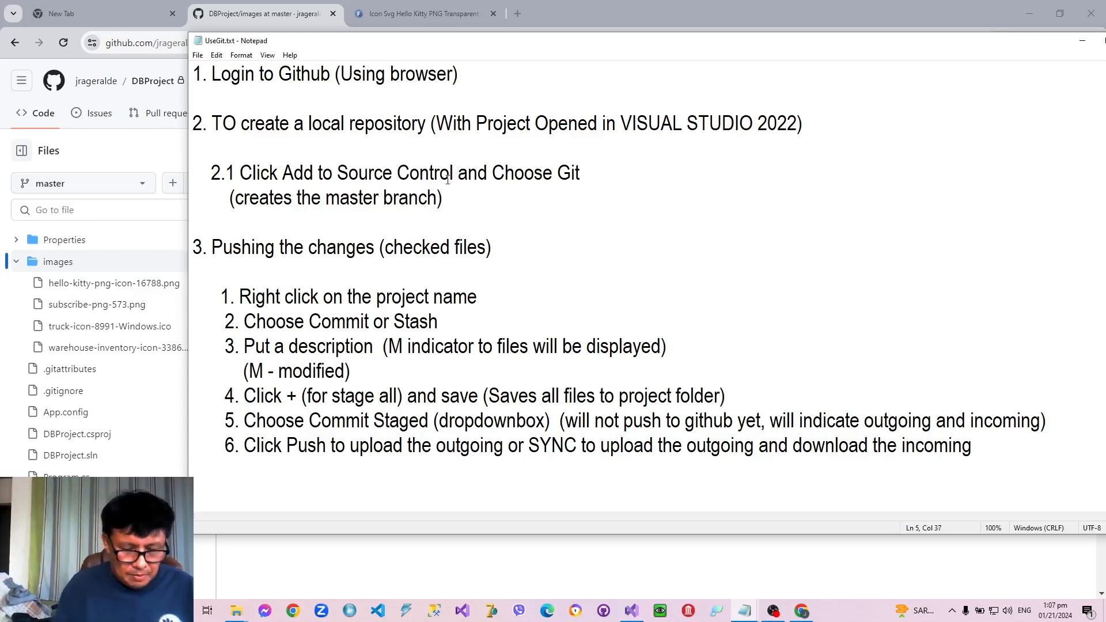
{"action": "type", "text": "(Lower"}
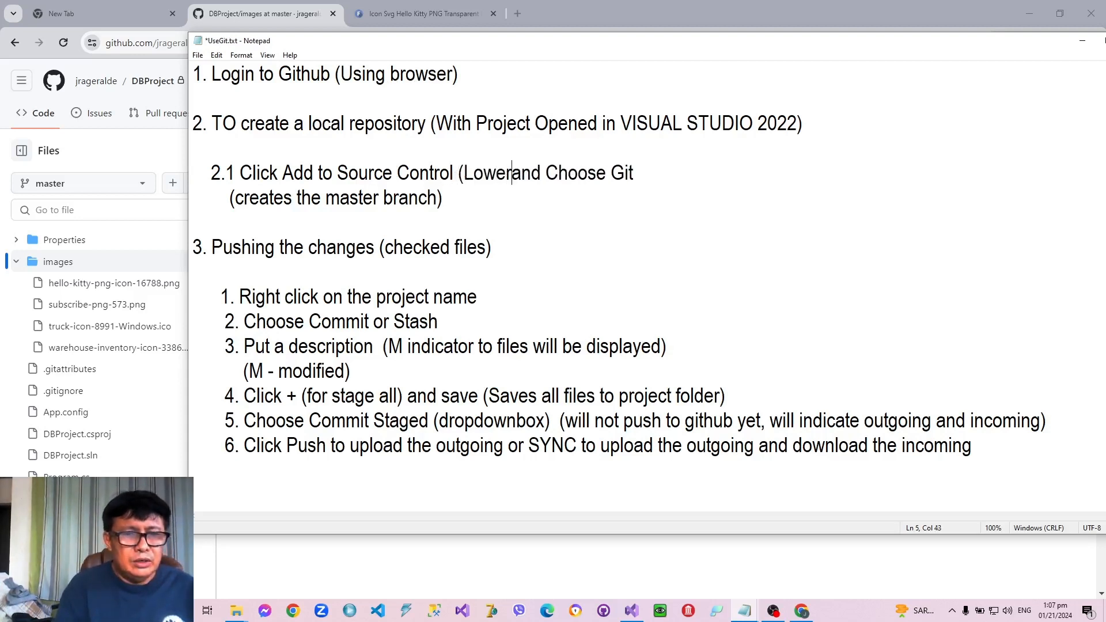
{"action": "type", "text": " right Borde"}
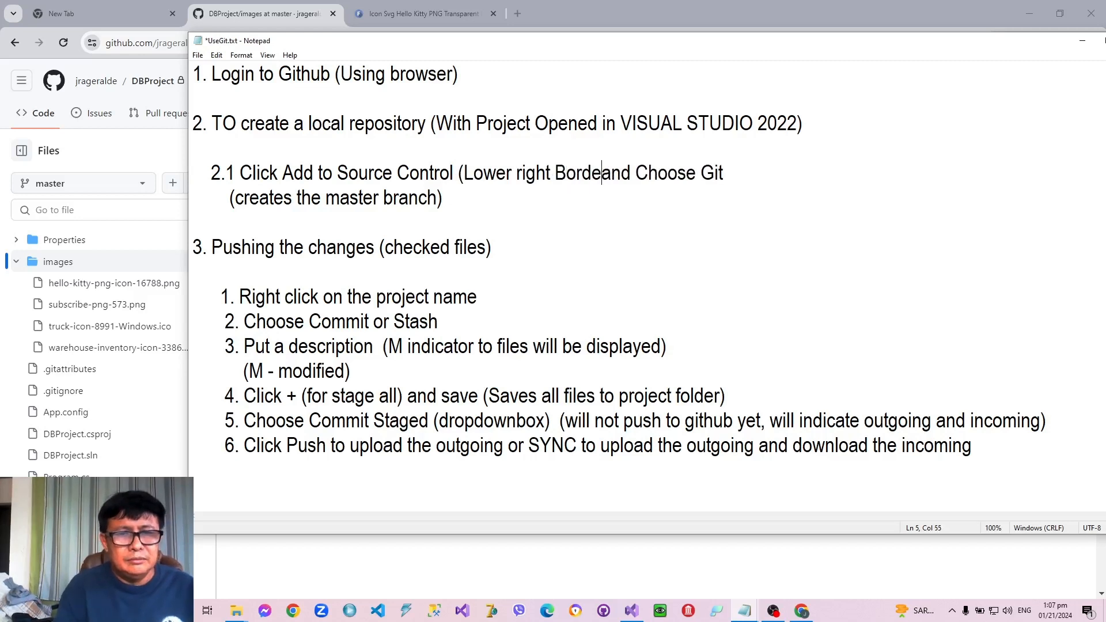
{"action": "type", "text": "r"}
{"action": "type", "text": "of "}
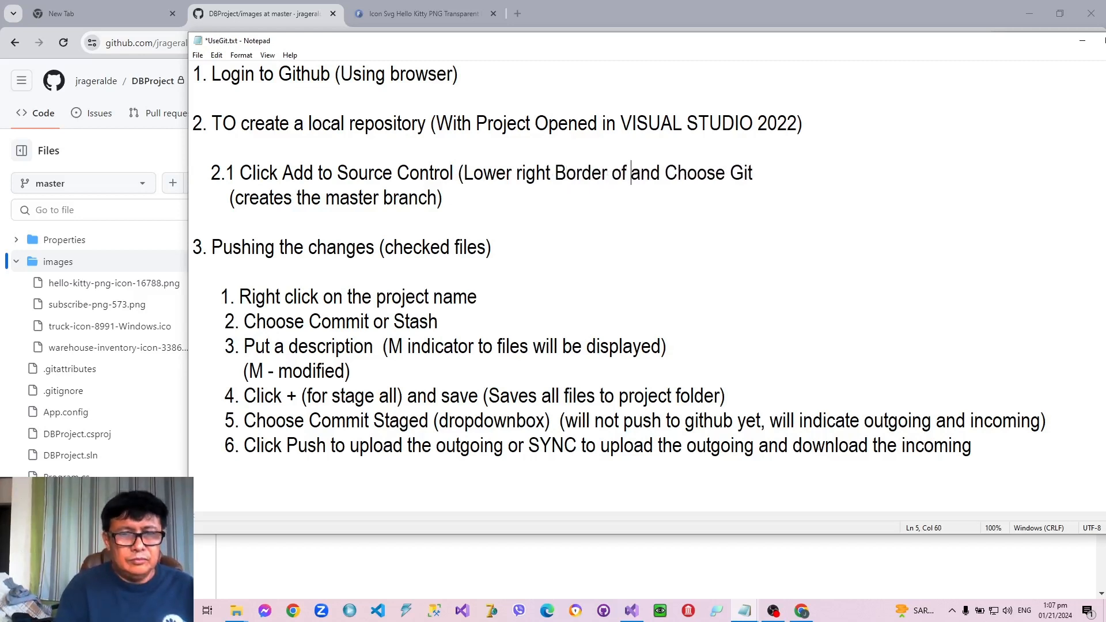
{"action": "type", "text": "t"}
{"action": "key", "text": "BackSpace"}
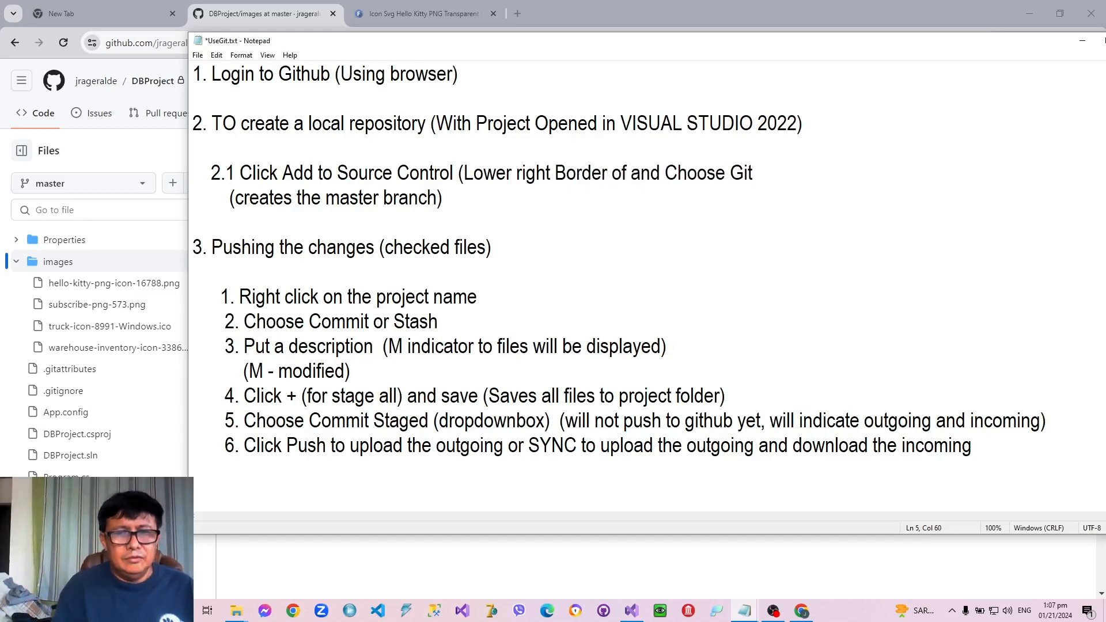
{"action": "type", "text": "VS "}
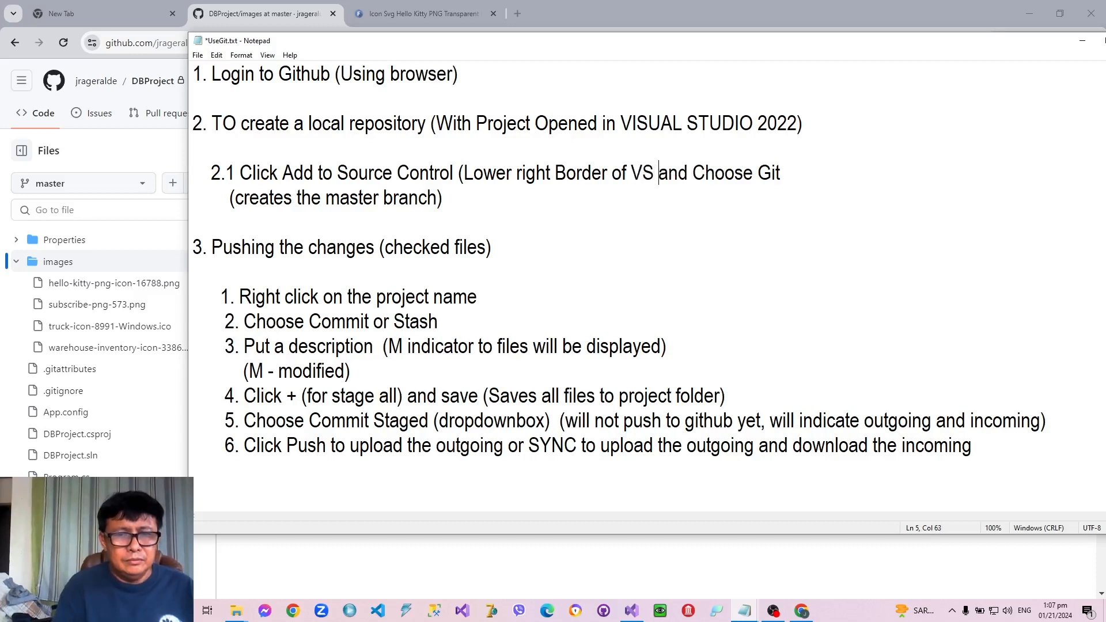
{"action": "type", "text": "2022"}
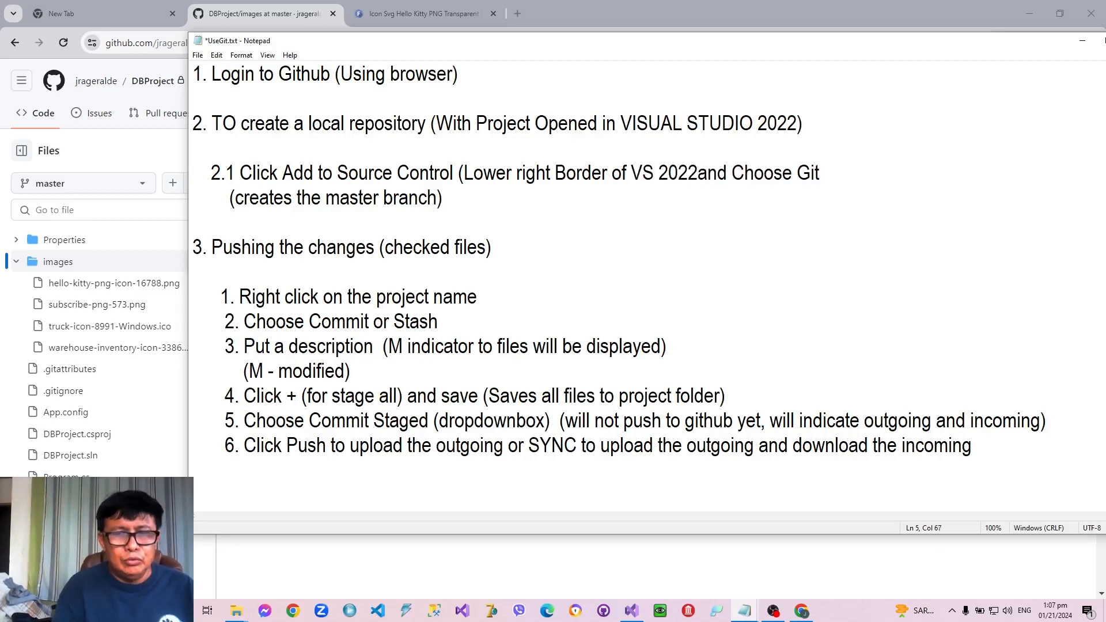
{"action": "type", "text": ")"}
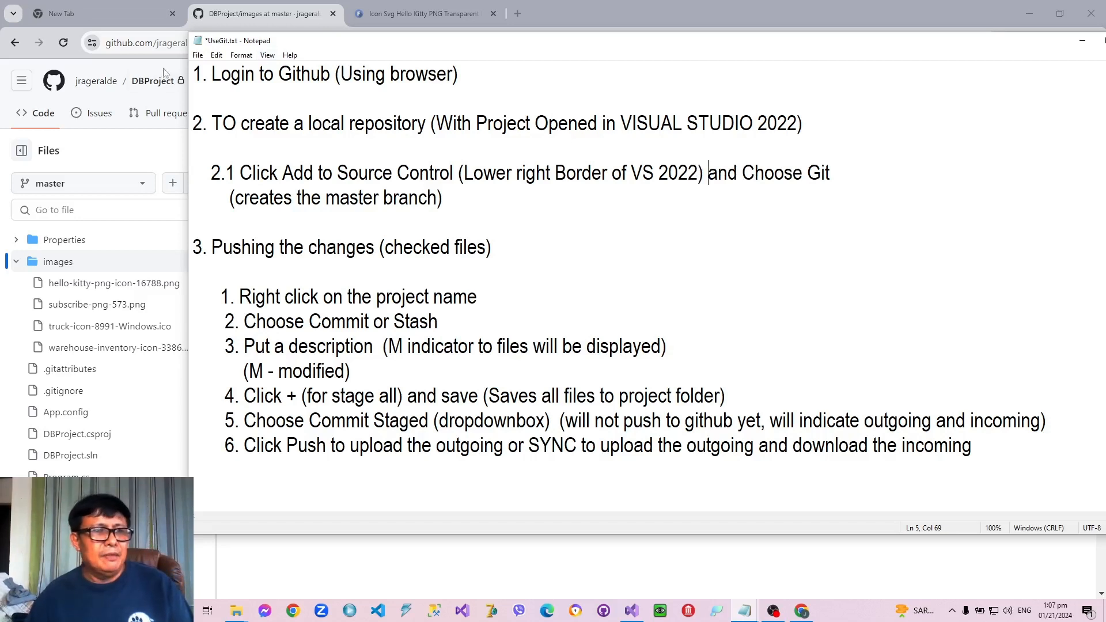
{"action": "left_click", "coordinate": [199, 56]}
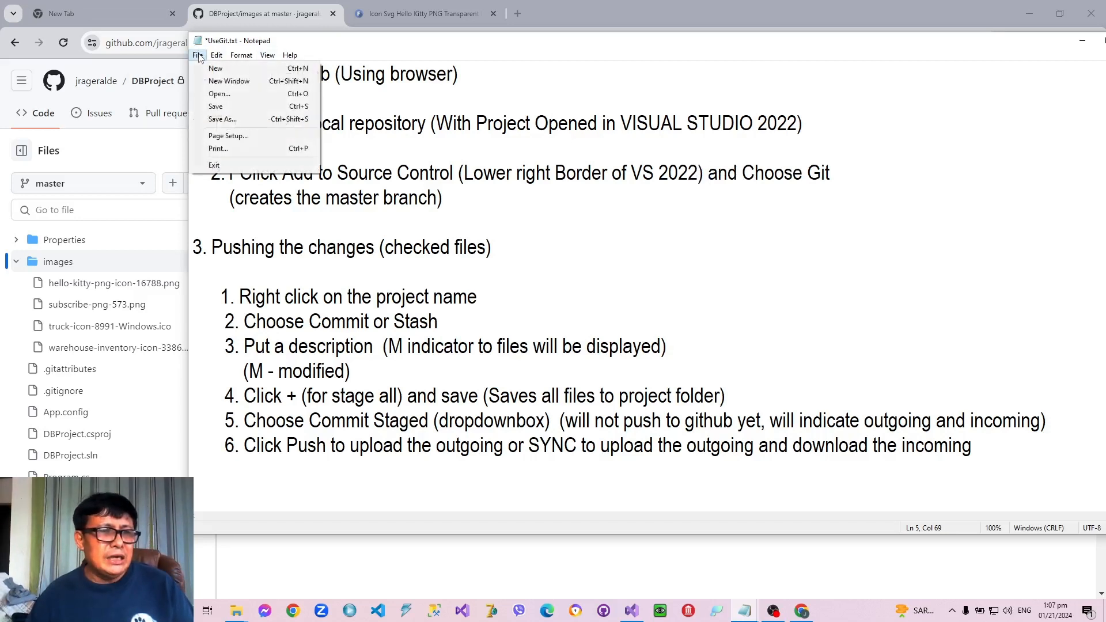
{"action": "left_click", "coordinate": [215, 107]}
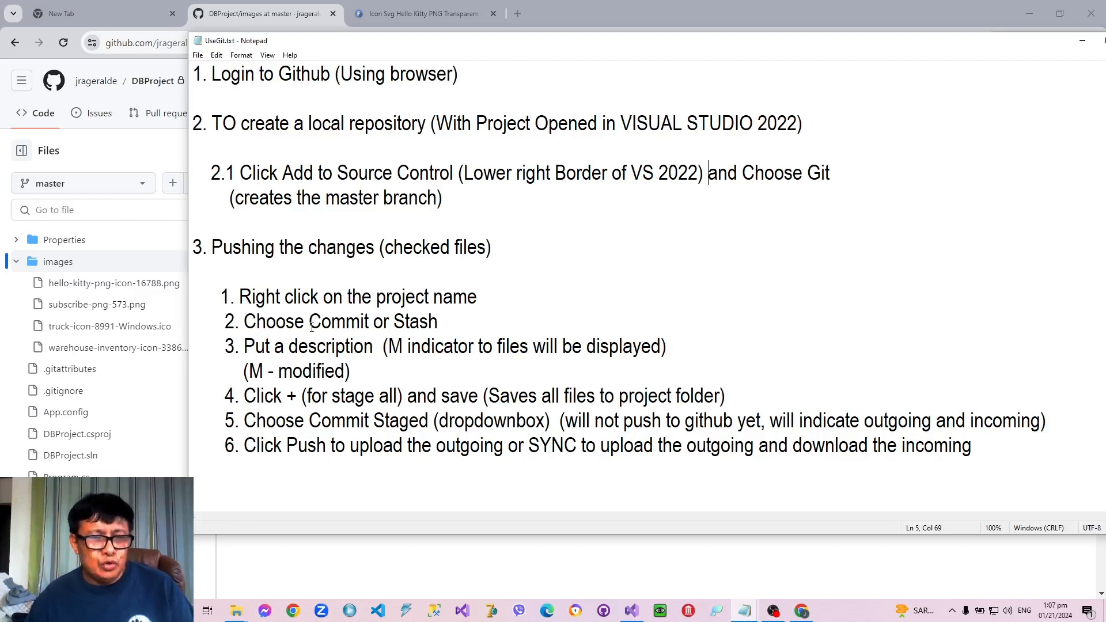
Insert "A indicator for newly added files, " before "M indicator" in the description item under Pushing the changes.
{"action": "left_click", "coordinate": [388, 348]}
{"action": "type", "text": "A"}
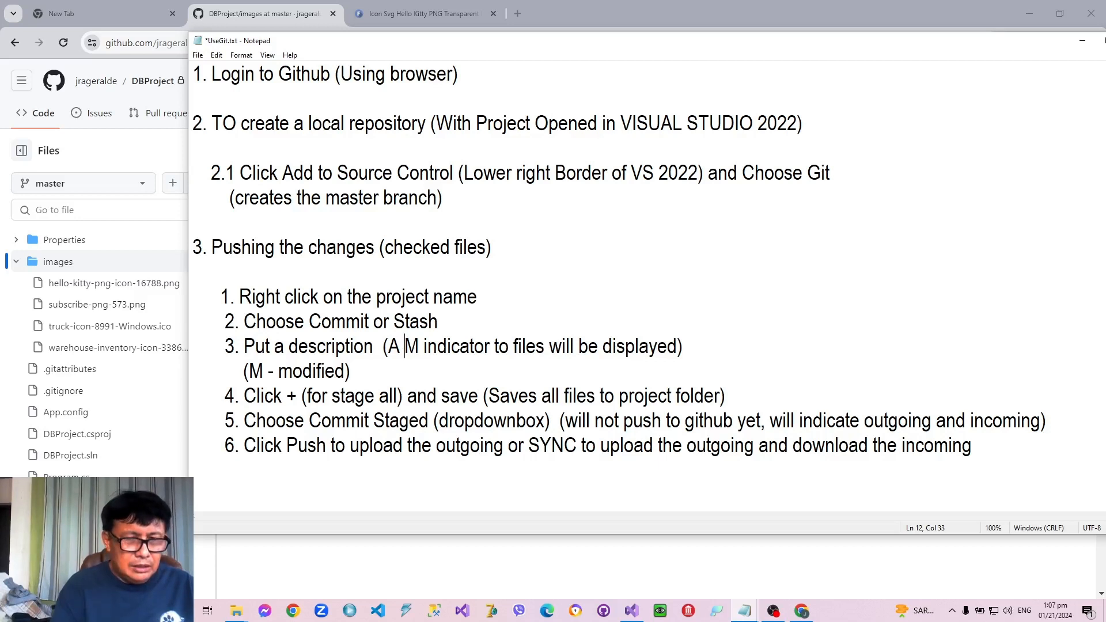
{"action": "type", "text": " indicat"}
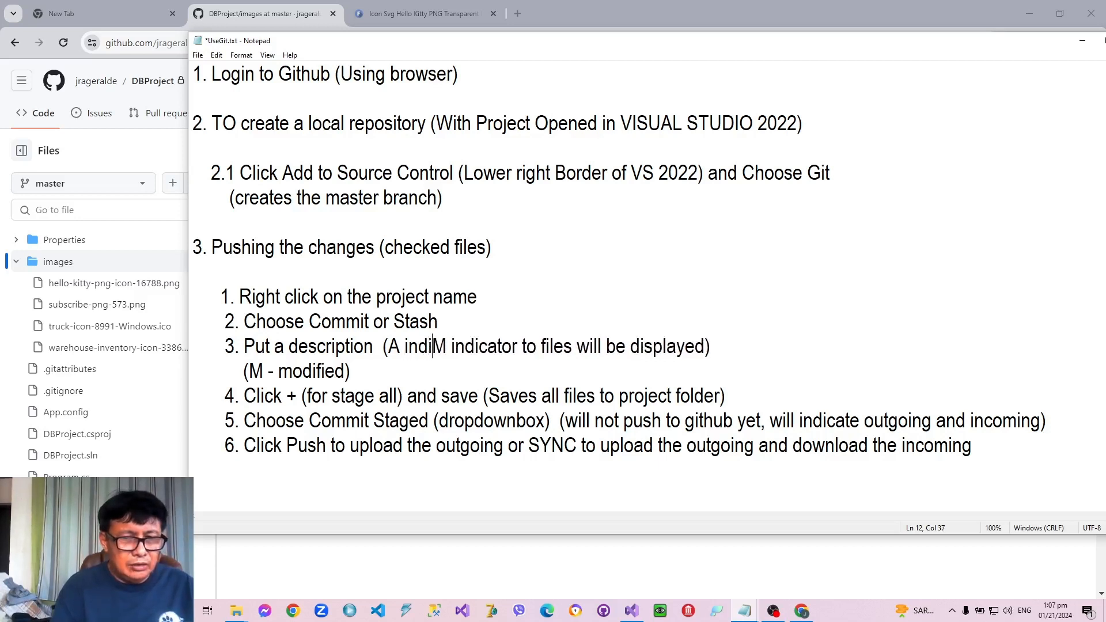
{"action": "type", "text": "or "}
{"action": "type", "text": "for newly add"}
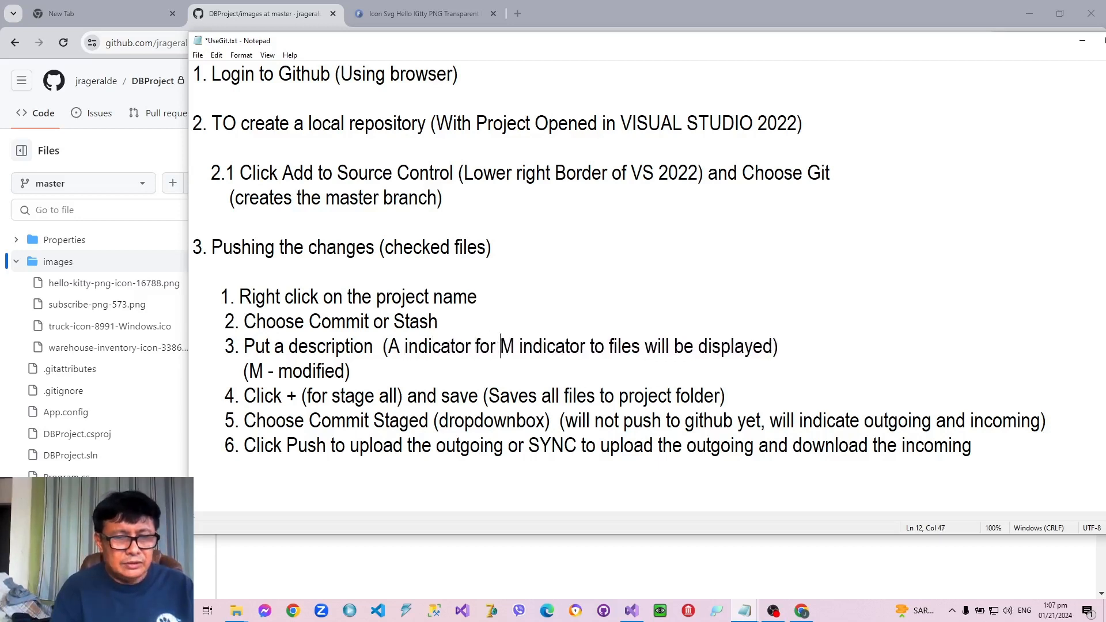
{"action": "type", "text": "ed files"}
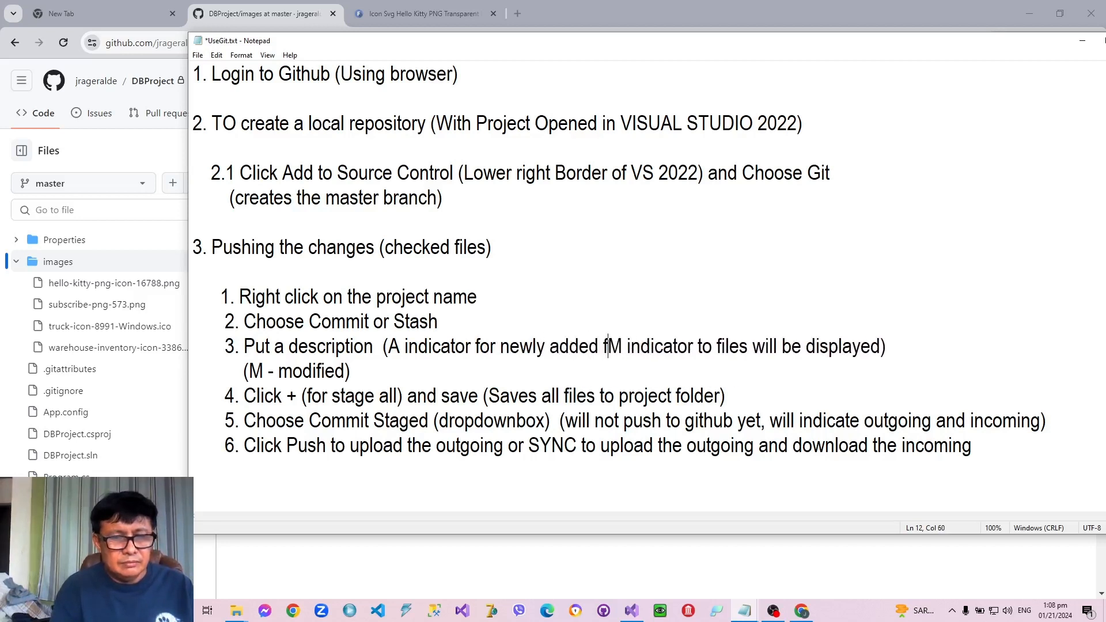
{"action": "type", "text": ","}
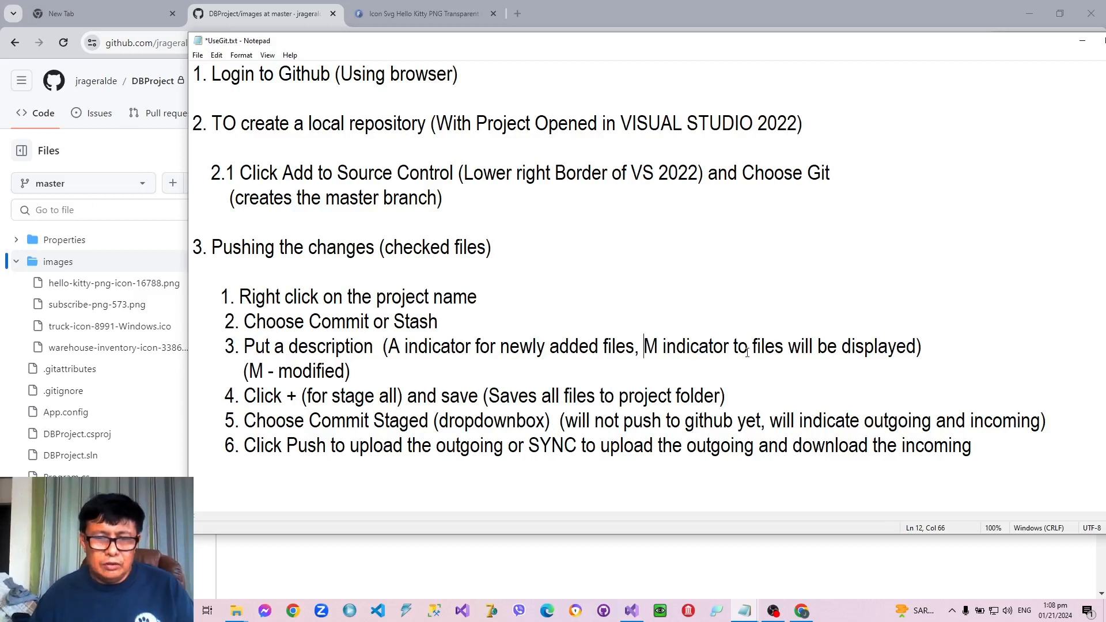
Reword the M indicator note in the same item to "M indicator for Modified files will be displayed" and save the notes.
{"action": "left_click_drag", "start_coordinate": [752, 345], "coordinate": [758, 346]}
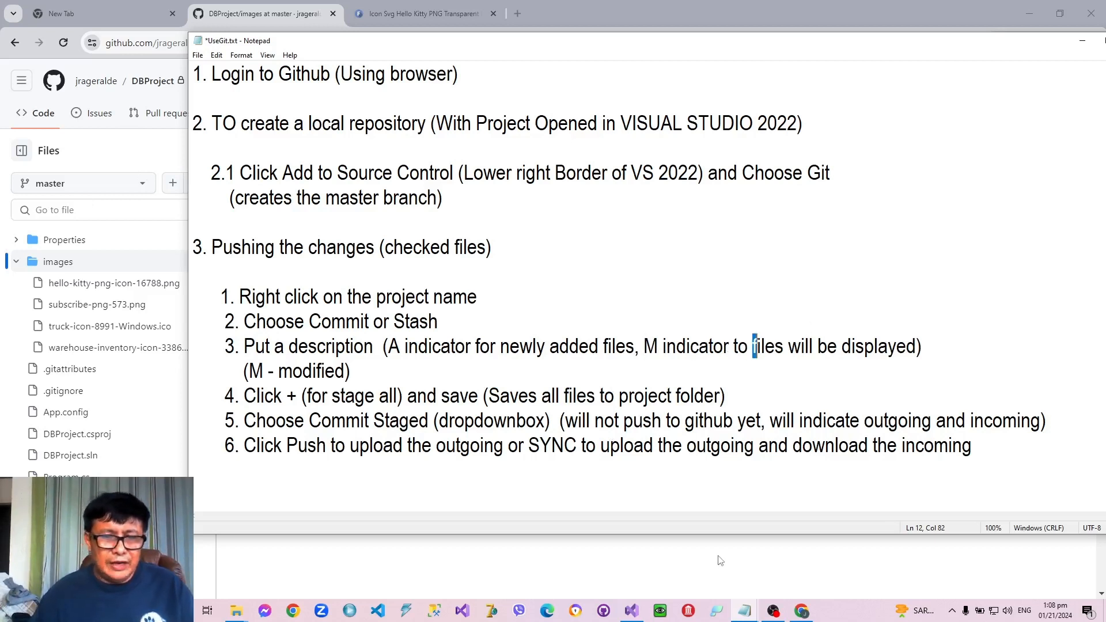
{"action": "key", "text": "BackSpace"}
{"action": "key", "text": "BackSpace"}
{"action": "key", "text": "BackSpace"}
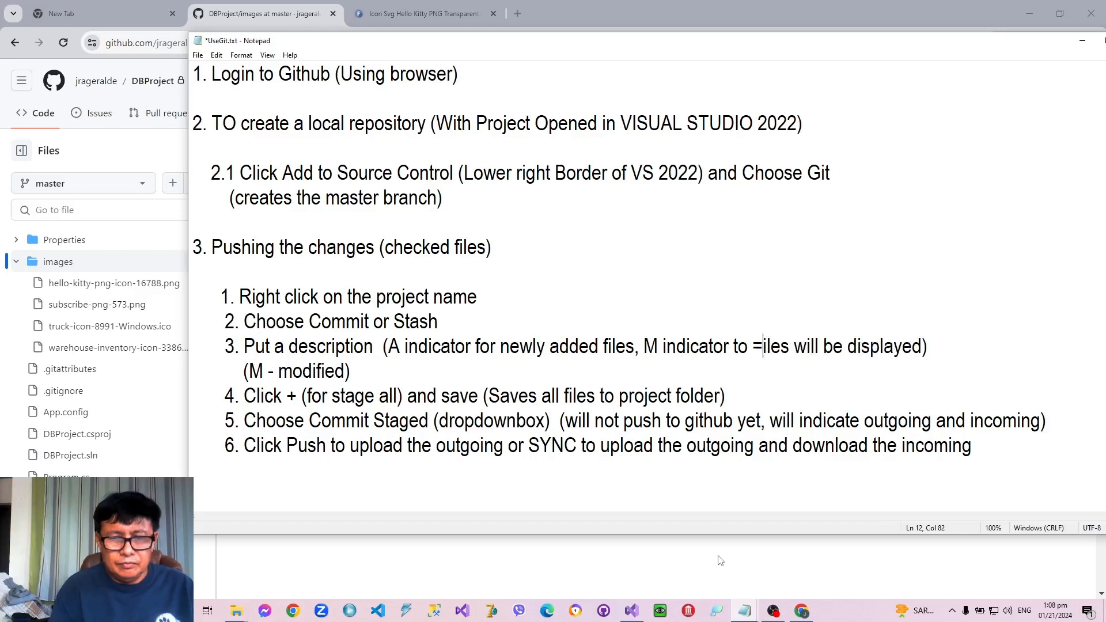
{"action": "key", "text": "BackSpace"}
{"action": "type", "text": "for "}
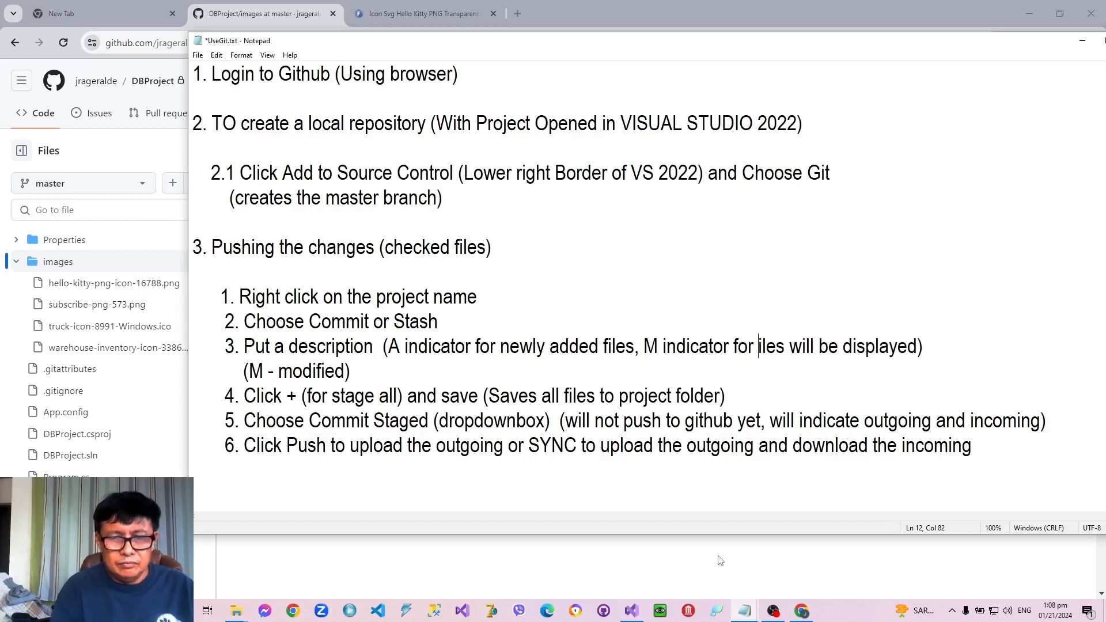
{"action": "type", "text": "Modi"}
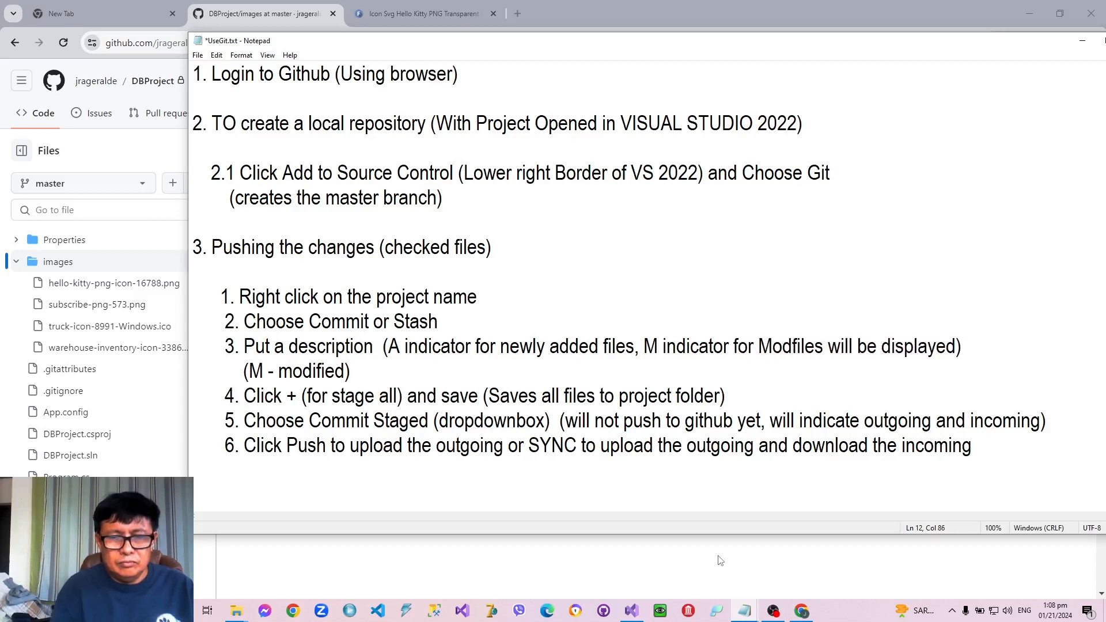
{"action": "type", "text": "fied f"}
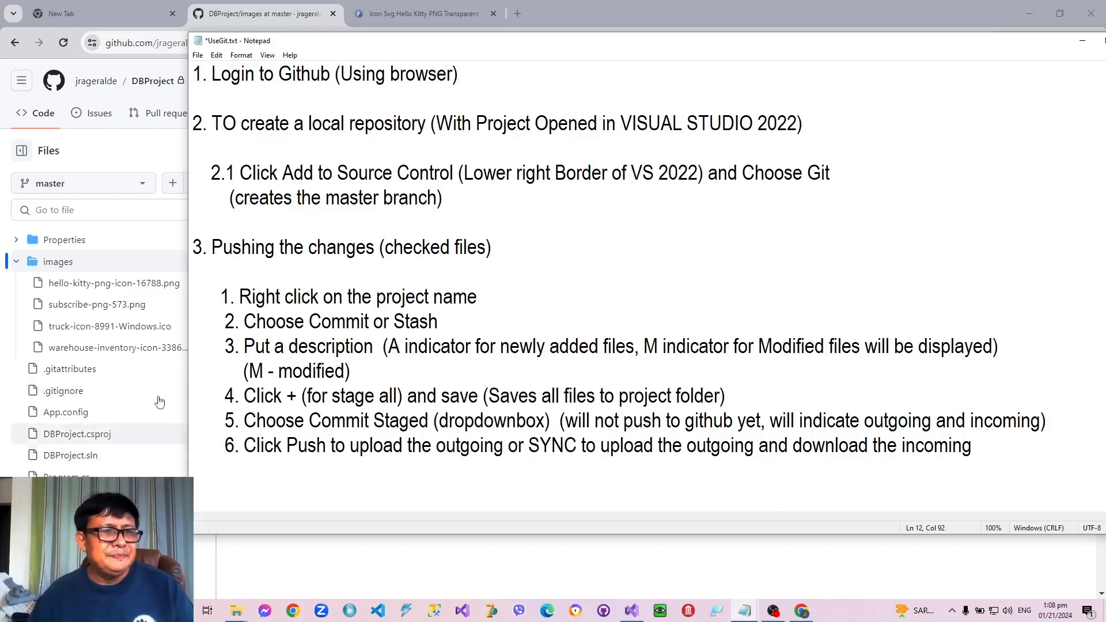
{"action": "left_click", "coordinate": [198, 56]}
{"action": "left_click", "coordinate": [214, 107]}
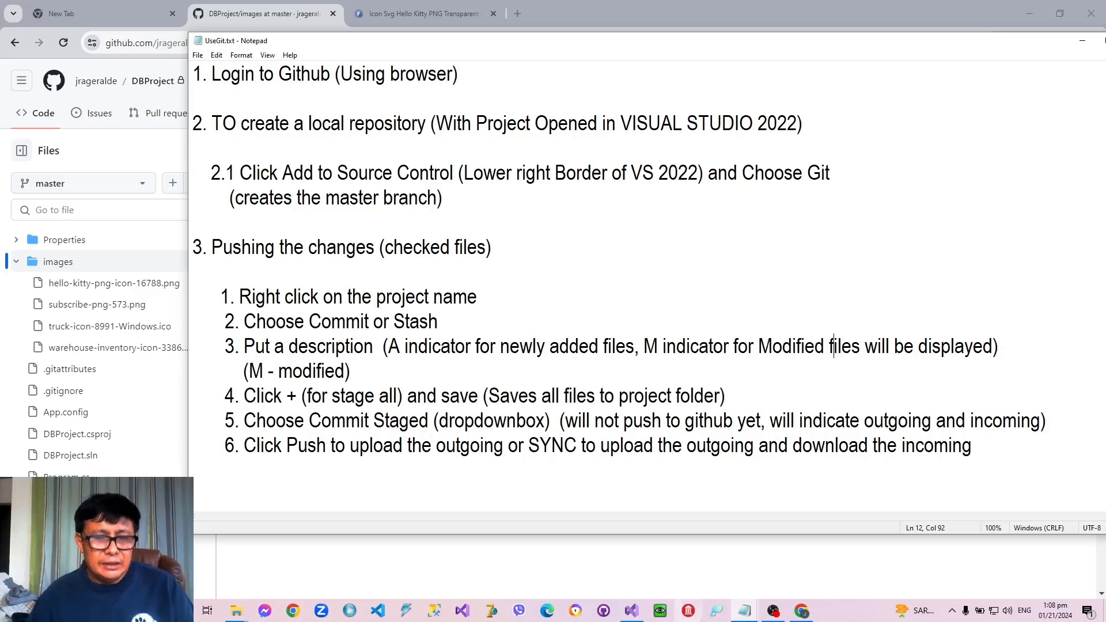
Bring Visual Studio forward and lower its window, then move the UseGit.txt Notepad window down so the browser, Visual Studio and notes overlap in a cascade.
{"action": "left_click", "coordinate": [631, 612]}
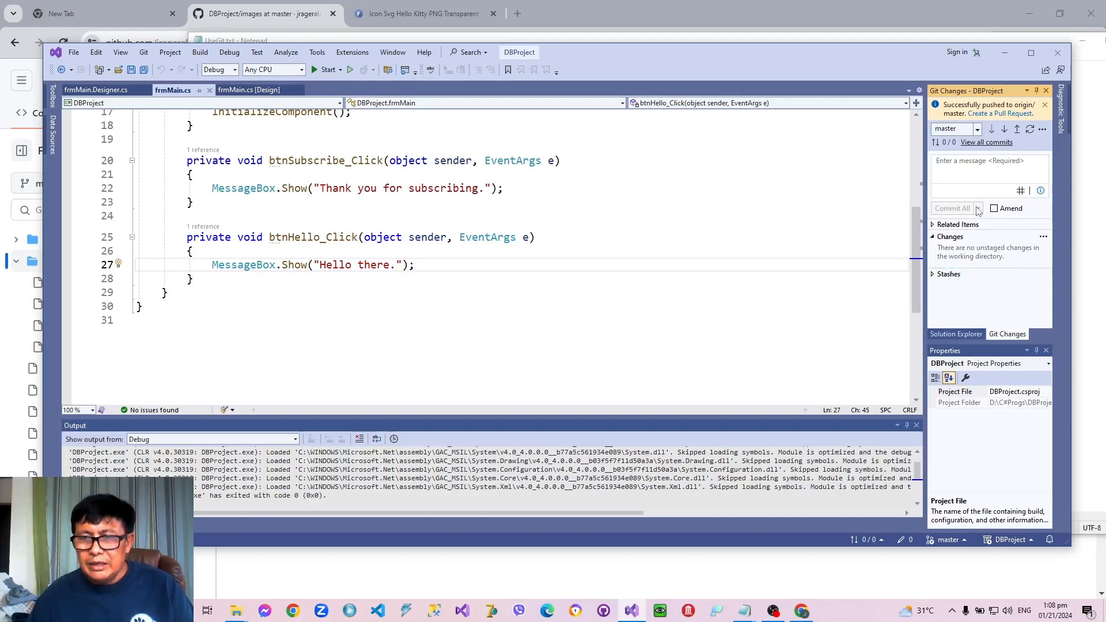
{"action": "left_click_drag", "start_coordinate": [715, 51], "coordinate": [722, 95]}
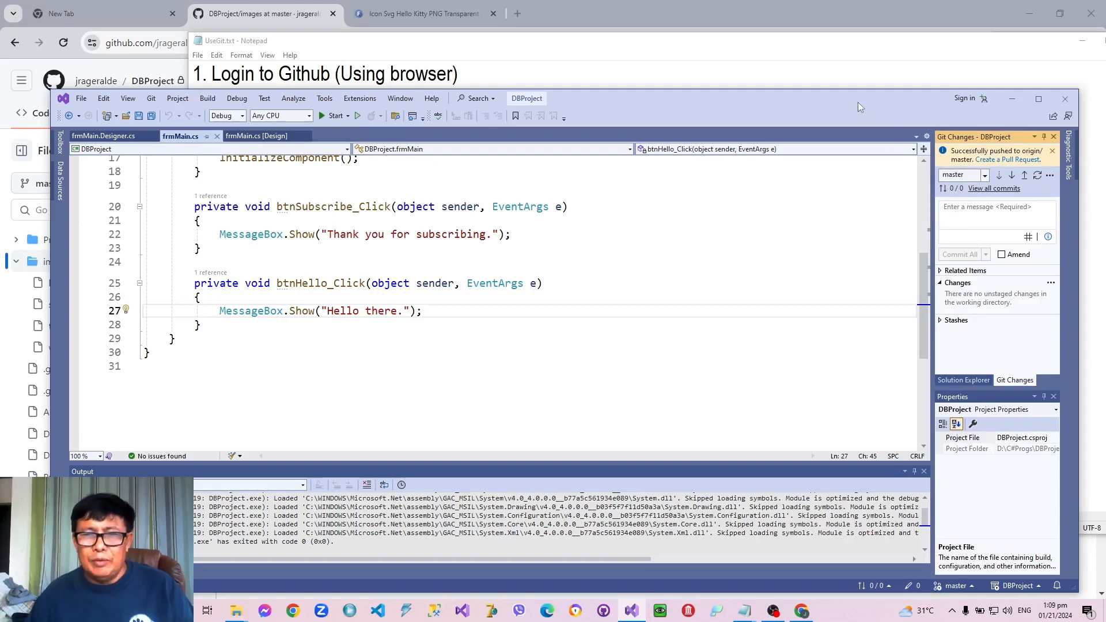
{"action": "left_click_drag", "start_coordinate": [858, 102], "coordinate": [887, 167]}
{"action": "left_click", "coordinate": [786, 122]}
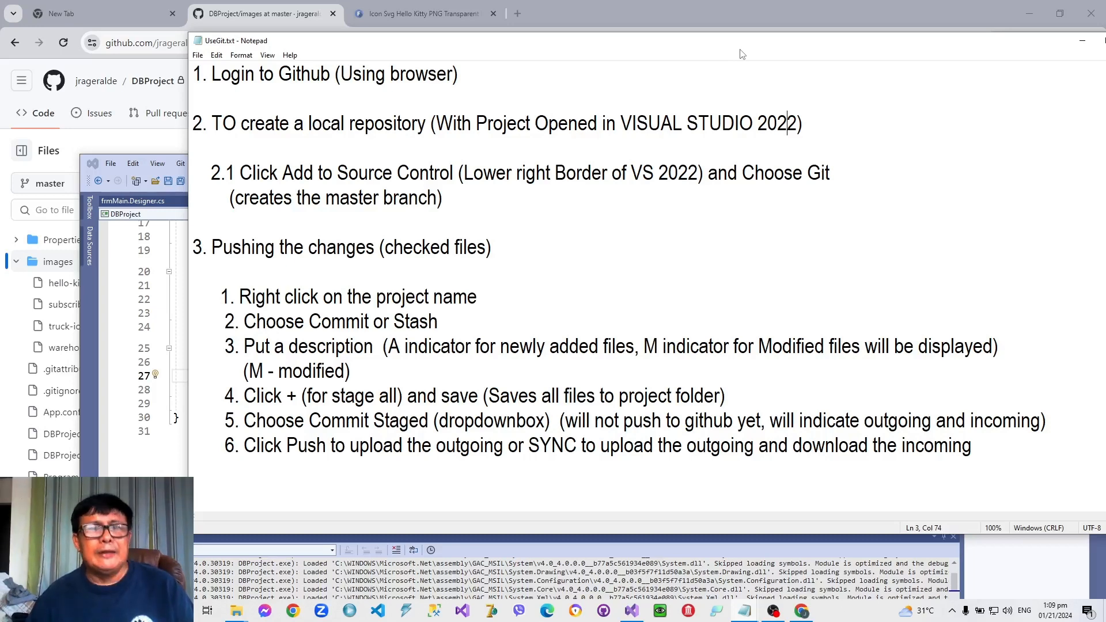
{"action": "left_click_drag", "start_coordinate": [742, 55], "coordinate": [657, 201]}
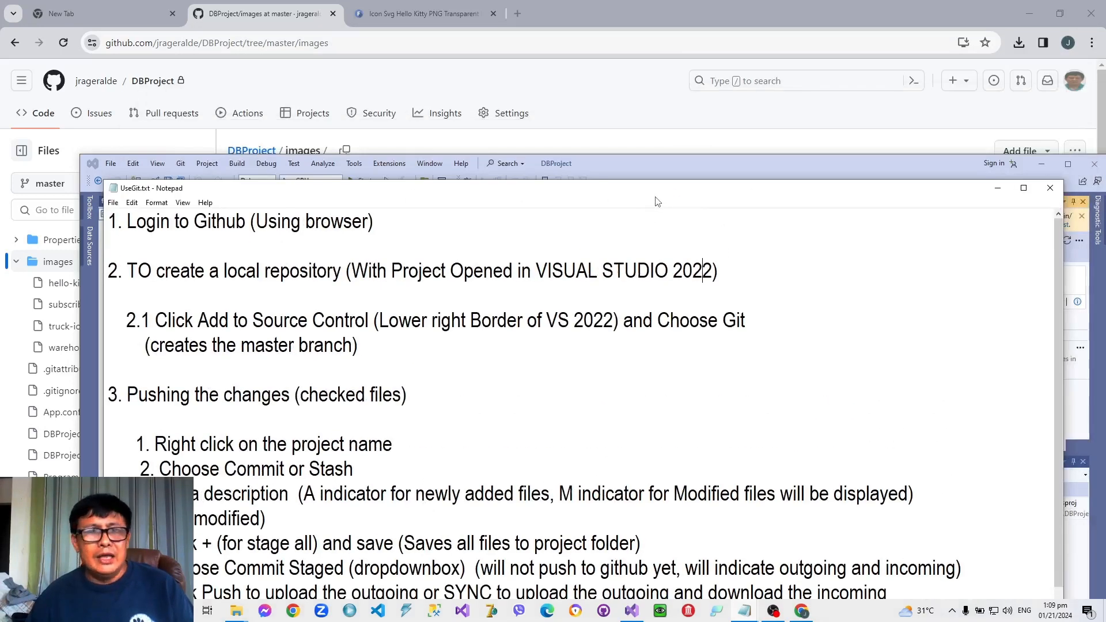